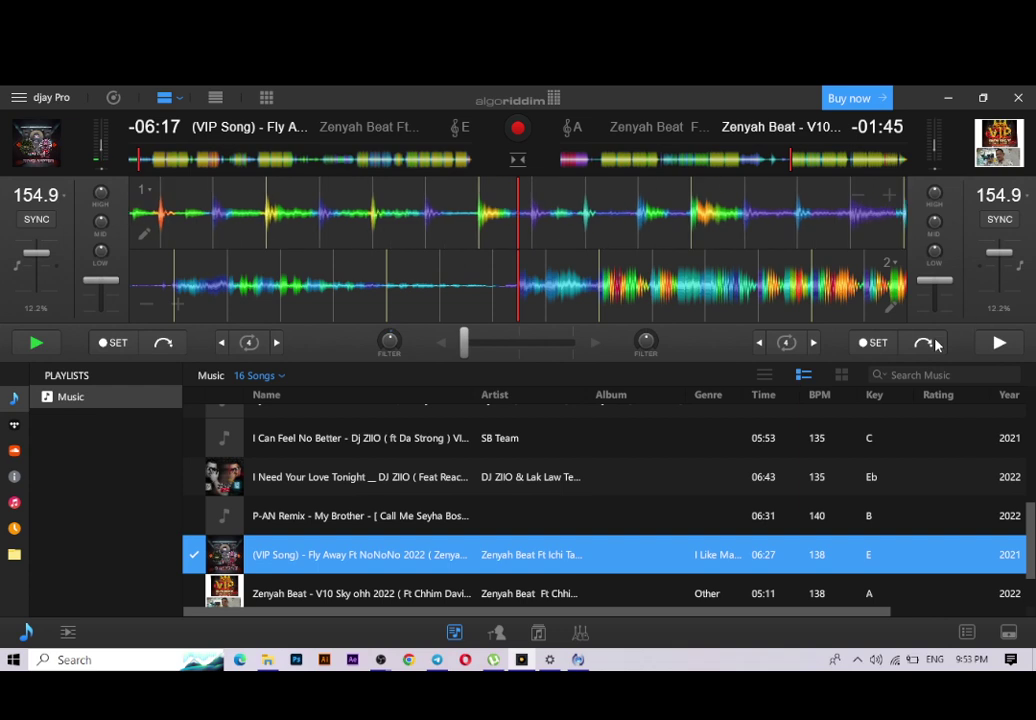
Rewind the deck 2 track to its start and cue it at about 4:43 remaining
left_click(923, 344)
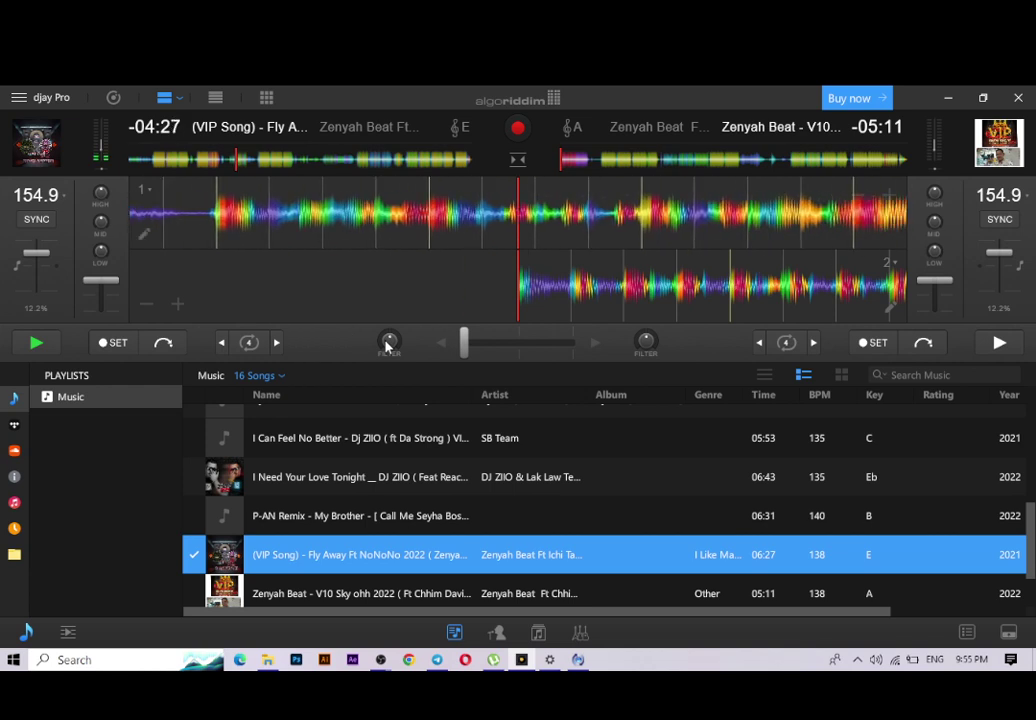
left_click(595, 161)
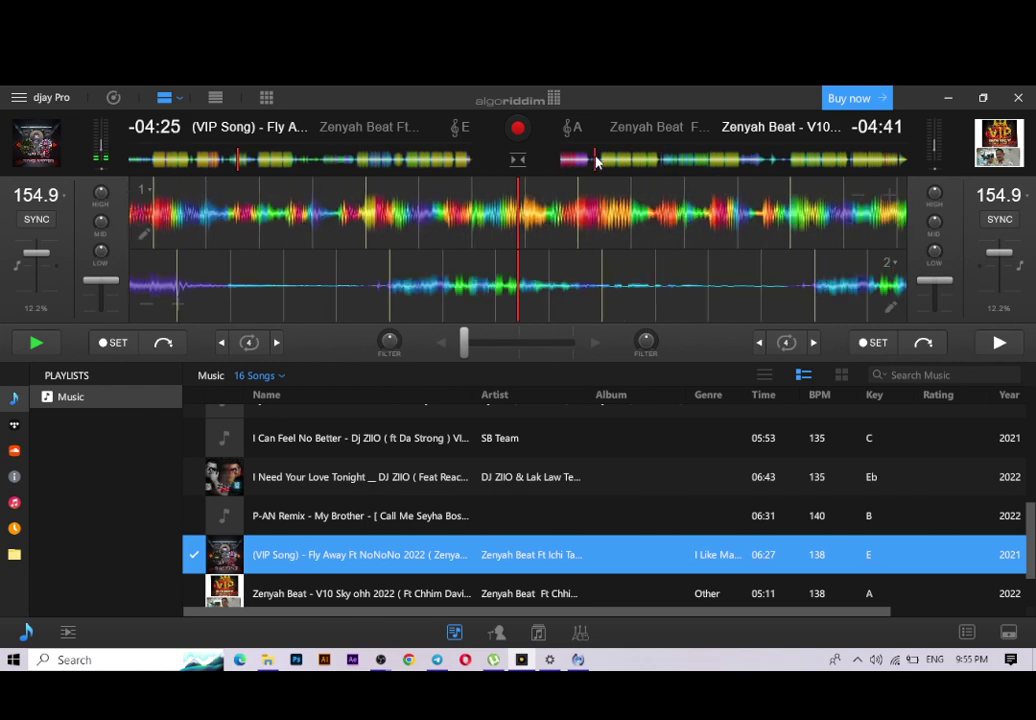
left_click(593, 161)
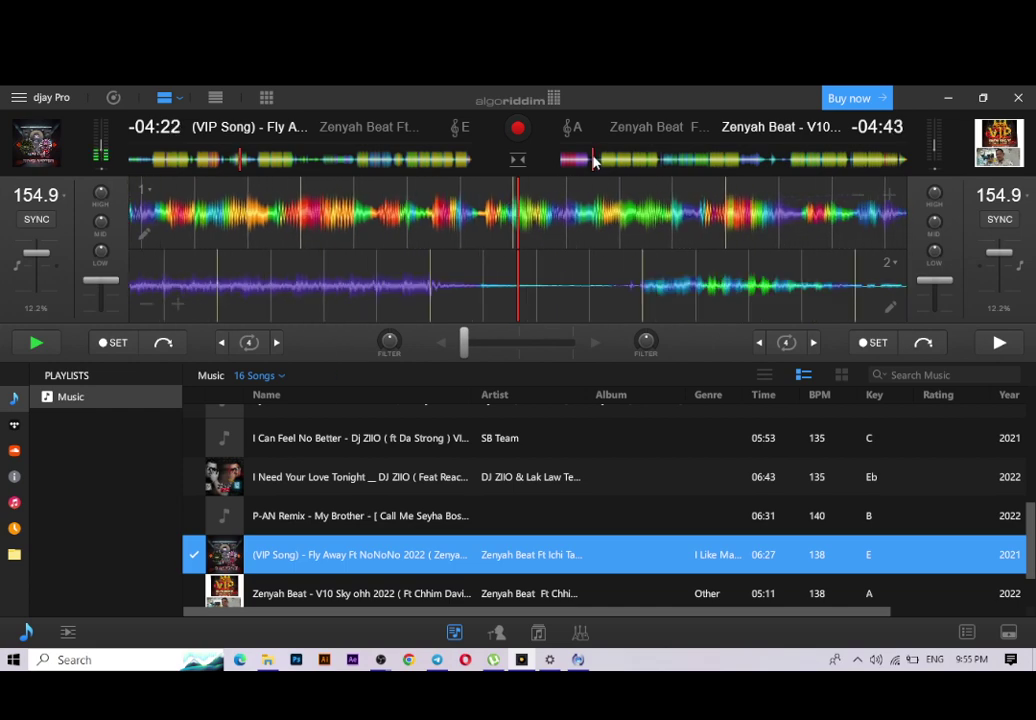
Start deck 2 in sync with deck 1 and crossfade fully over to deck 2
left_click(999, 341)
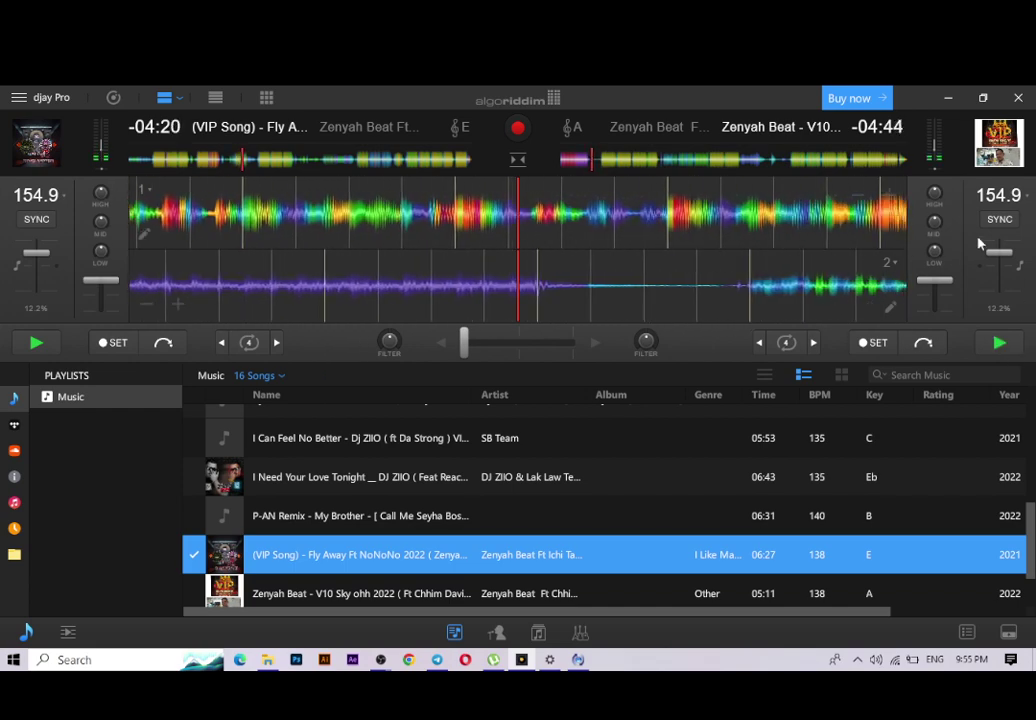
left_click(999, 219)
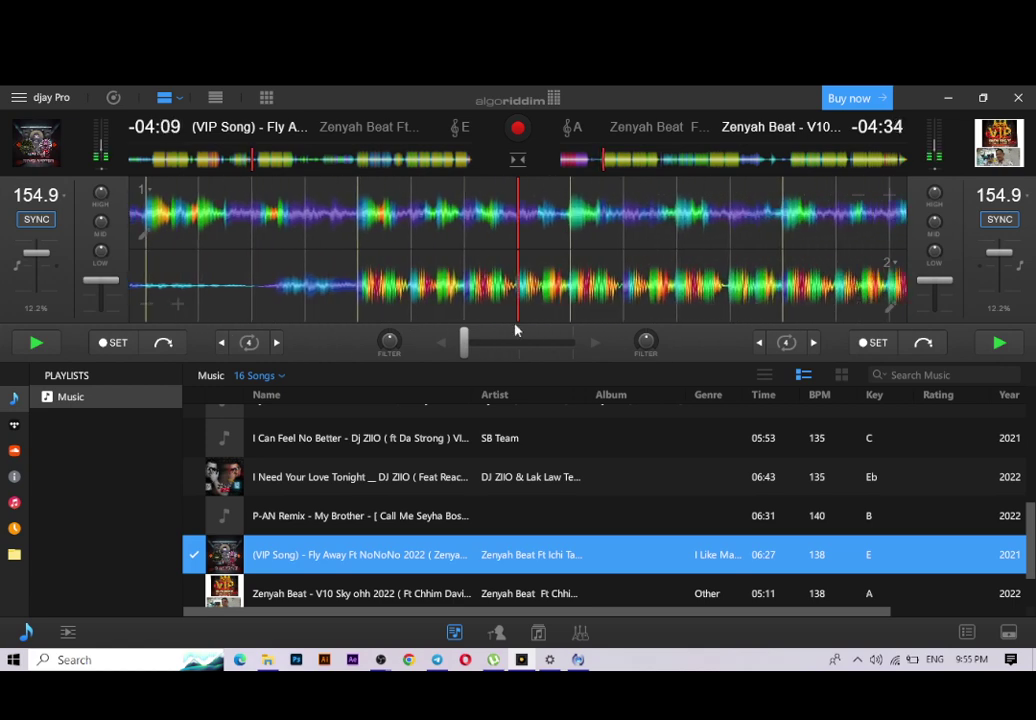
left_click_drag(464, 342, 474, 342)
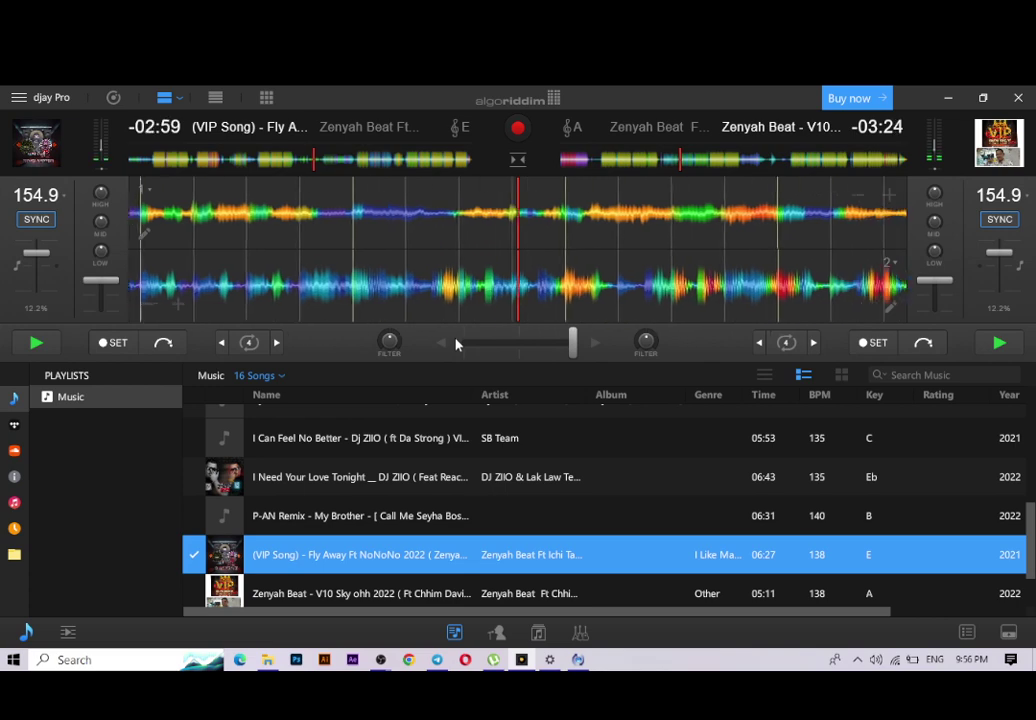
Pause deck 1, cue its track at about 1:22 remaining, and restart its playback
left_click(404, 158)
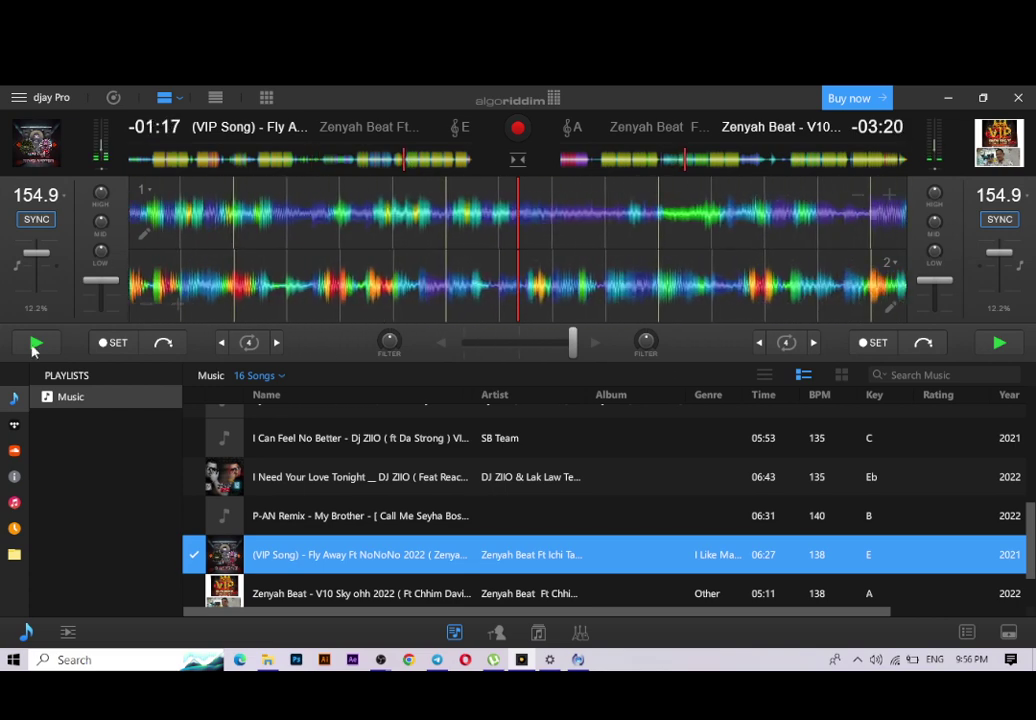
left_click(34, 345)
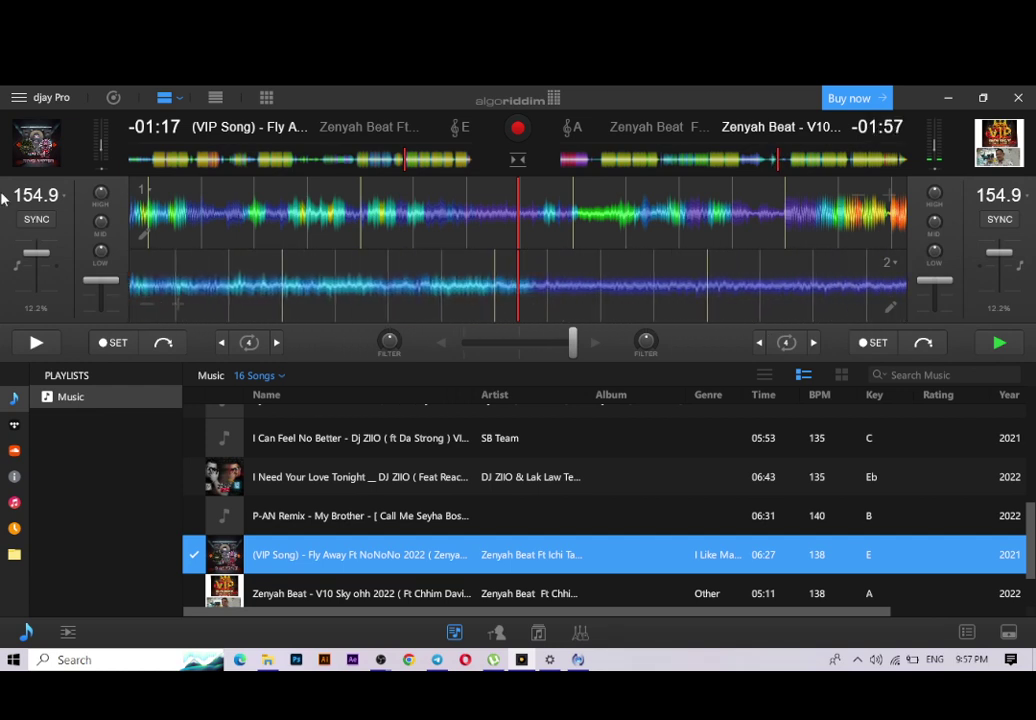
left_click(399, 163)
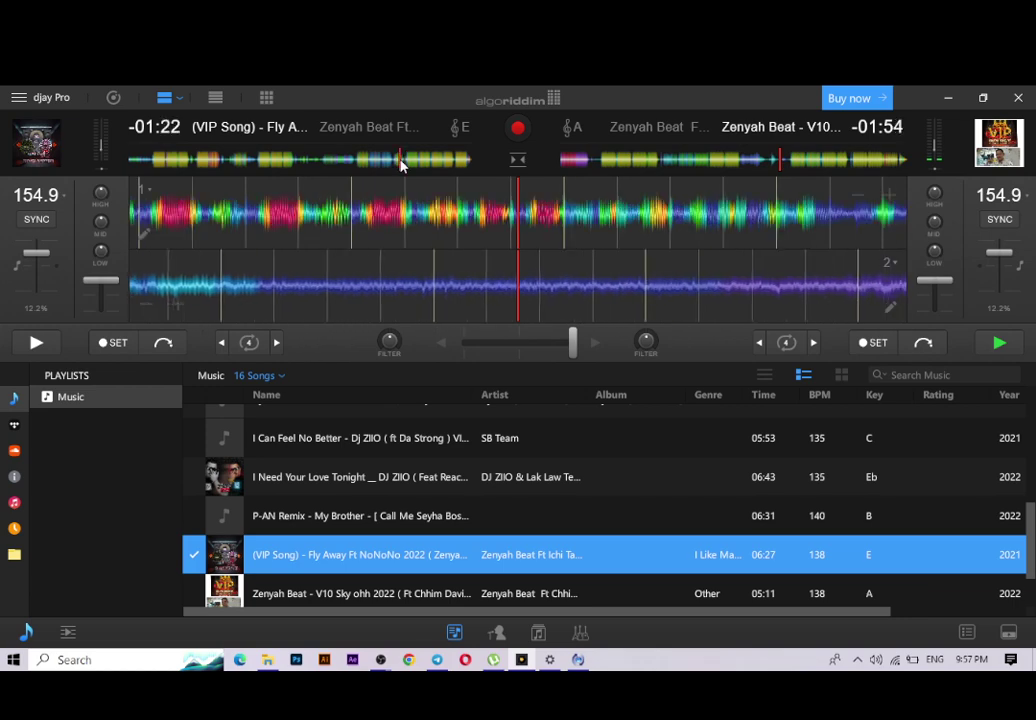
left_click(35, 342)
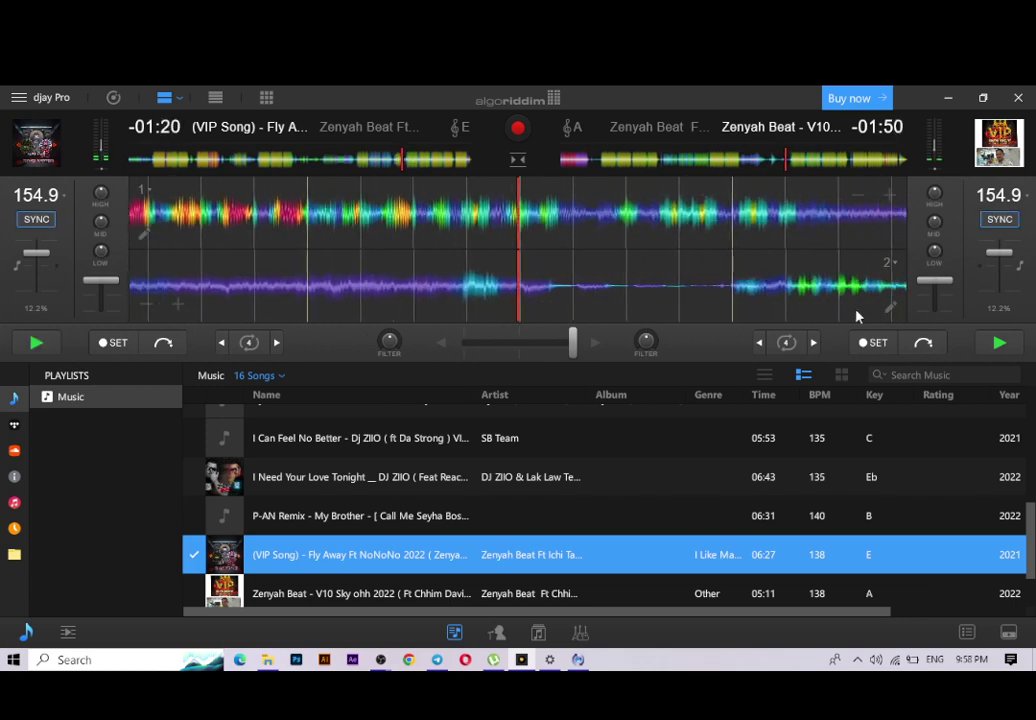
Dip deck 2's volume slightly during the transition back to deck 1, and restore it to its former level
left_click_drag(930, 282, 918, 296)
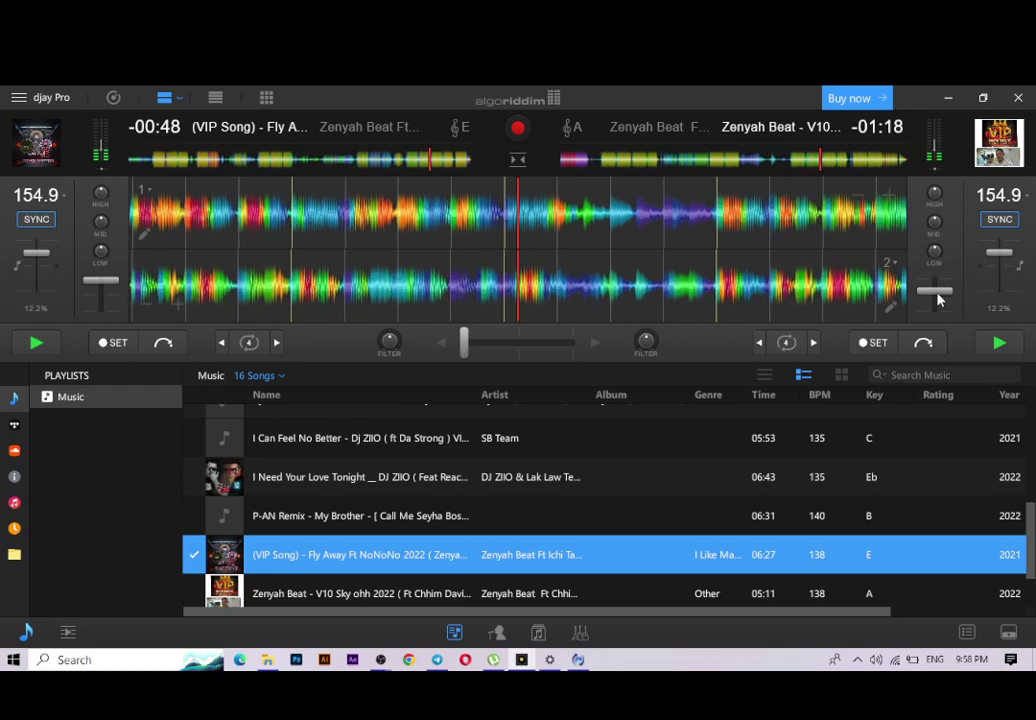
left_click_drag(934, 297, 932, 280)
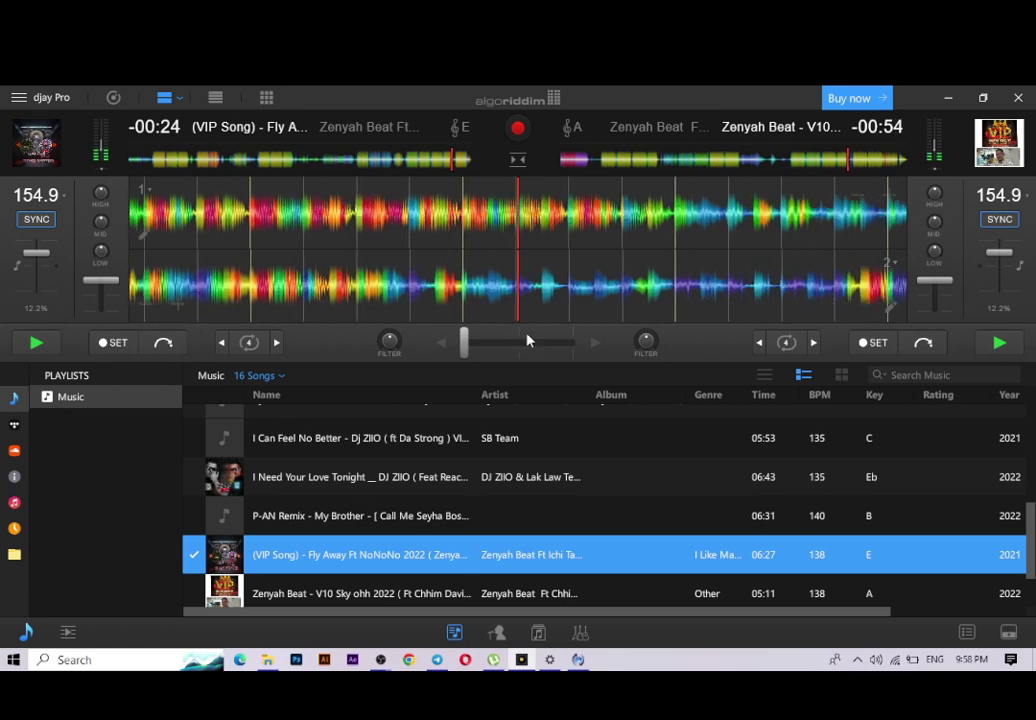
Move the deck 2 track back to about 1:15 remaining and crossfade fully over to deck 2
left_click(1000, 343)
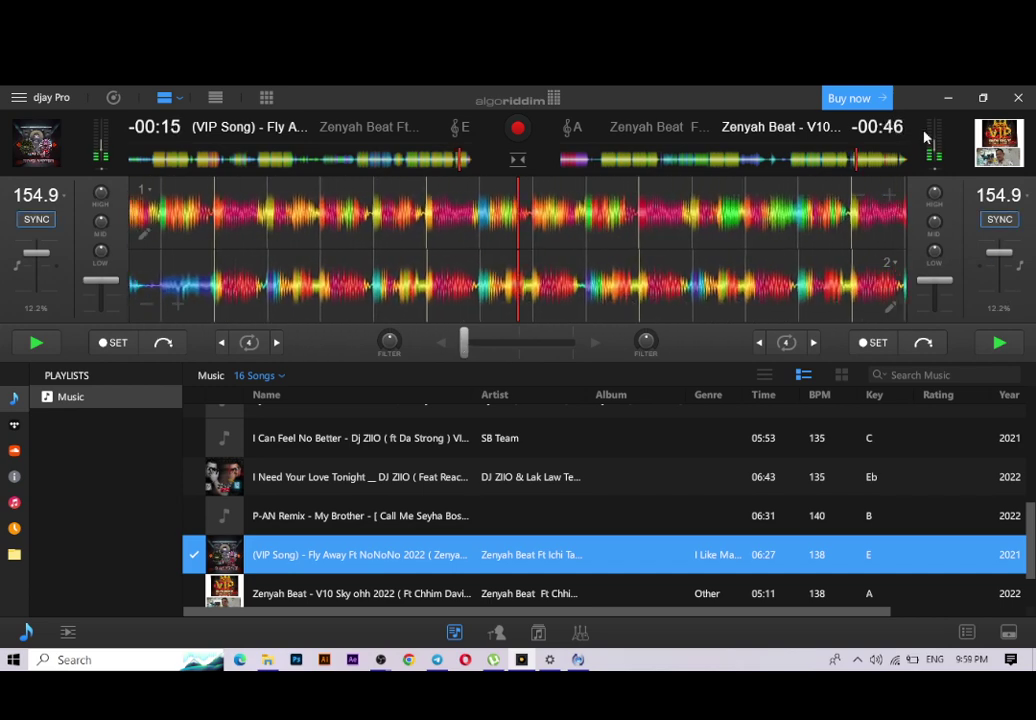
left_click(843, 161)
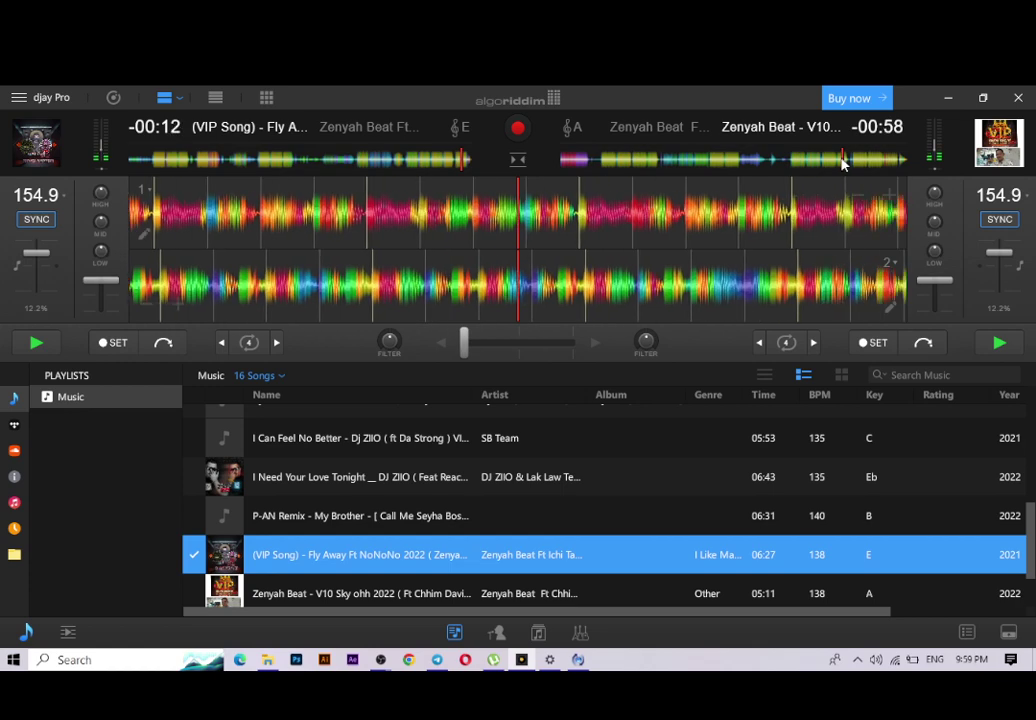
left_click_drag(843, 161, 822, 164)
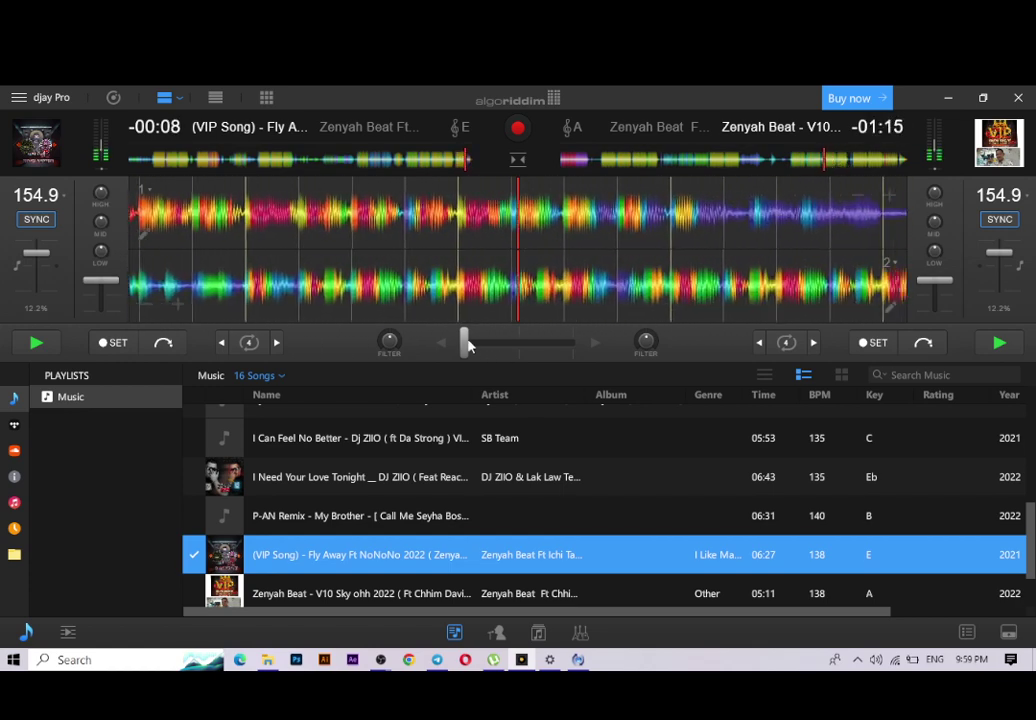
left_click_drag(467, 345, 472, 342)
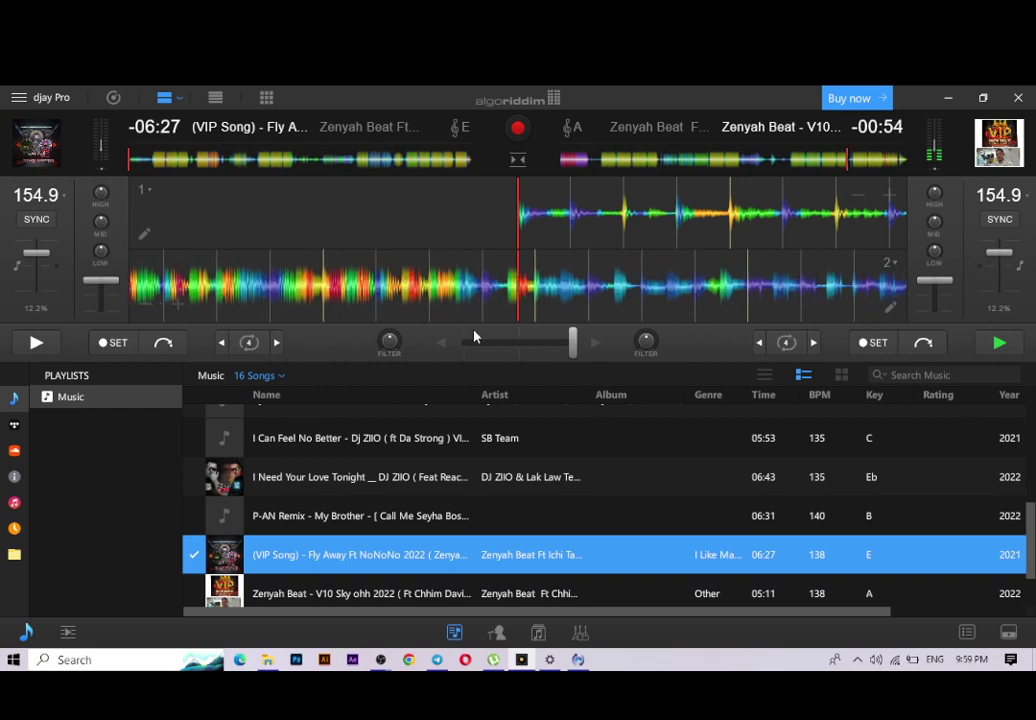
Load Zenyah Beat - V10 Sky ohh 2022 onto deck 1, match its tempo to 154.9 BPM, and stop it at the track's start
scroll(480, 530, "down", 1)
double_click(352, 564)
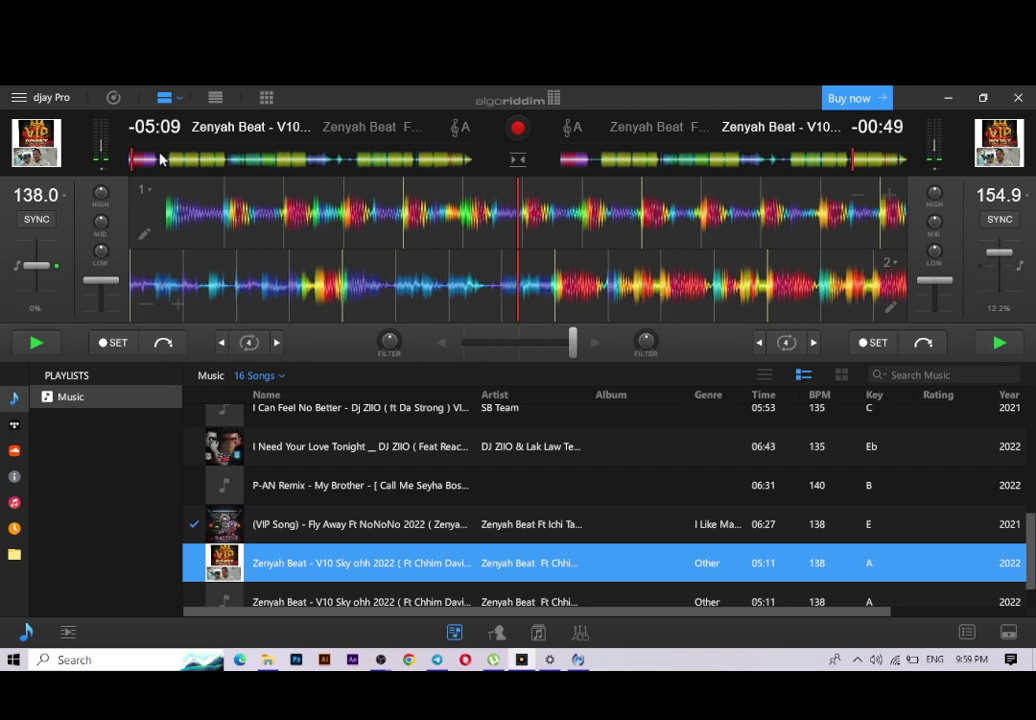
left_click(160, 160)
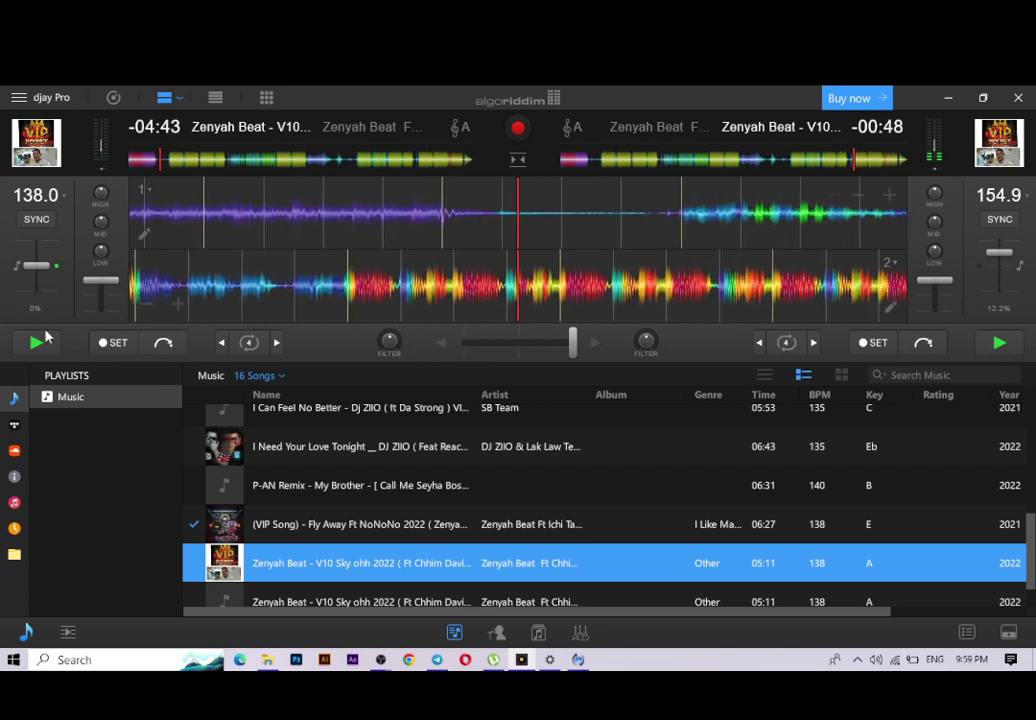
left_click(44, 339)
left_click(36, 219)
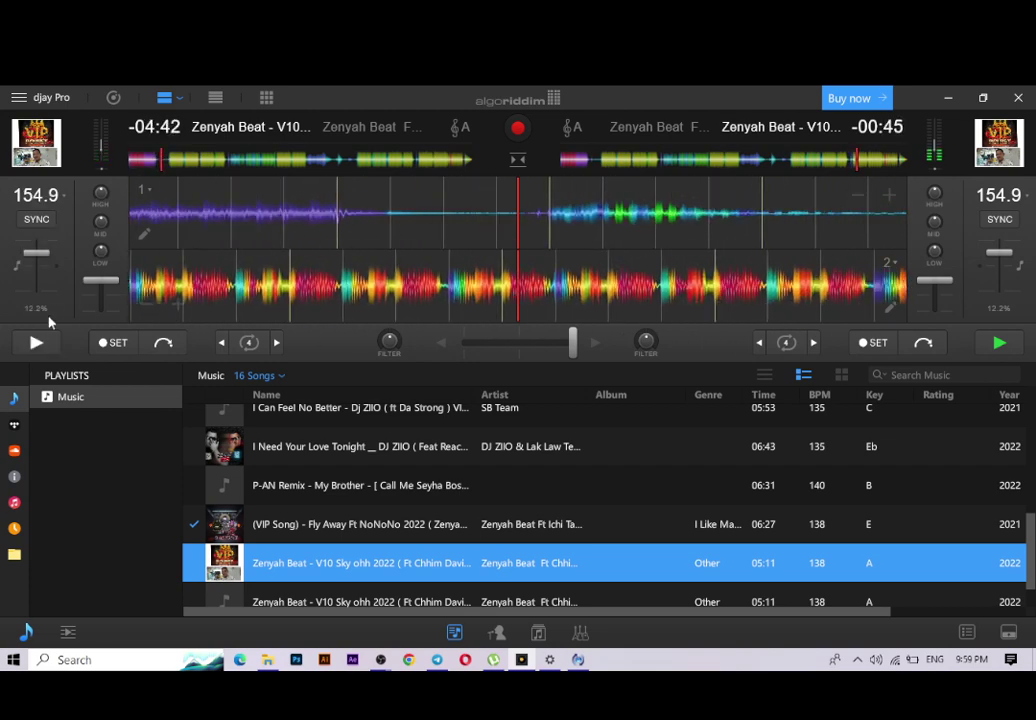
left_click(164, 343)
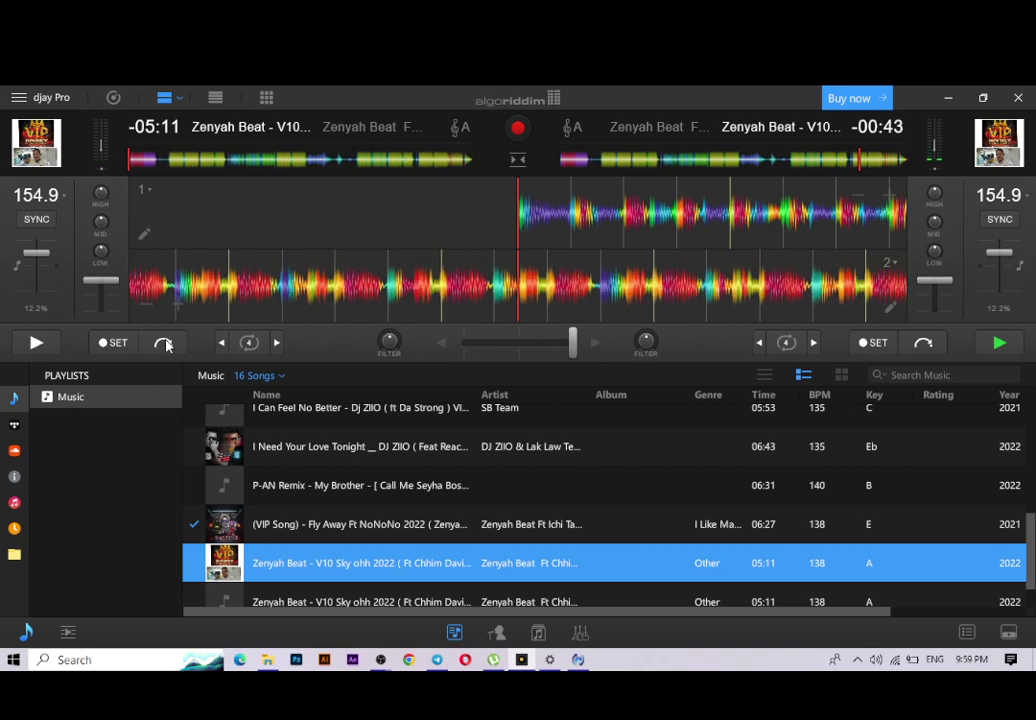
Start the deck 1 track in sync from about 4:45 remaining, and jump it back to that same passage
left_click(158, 160)
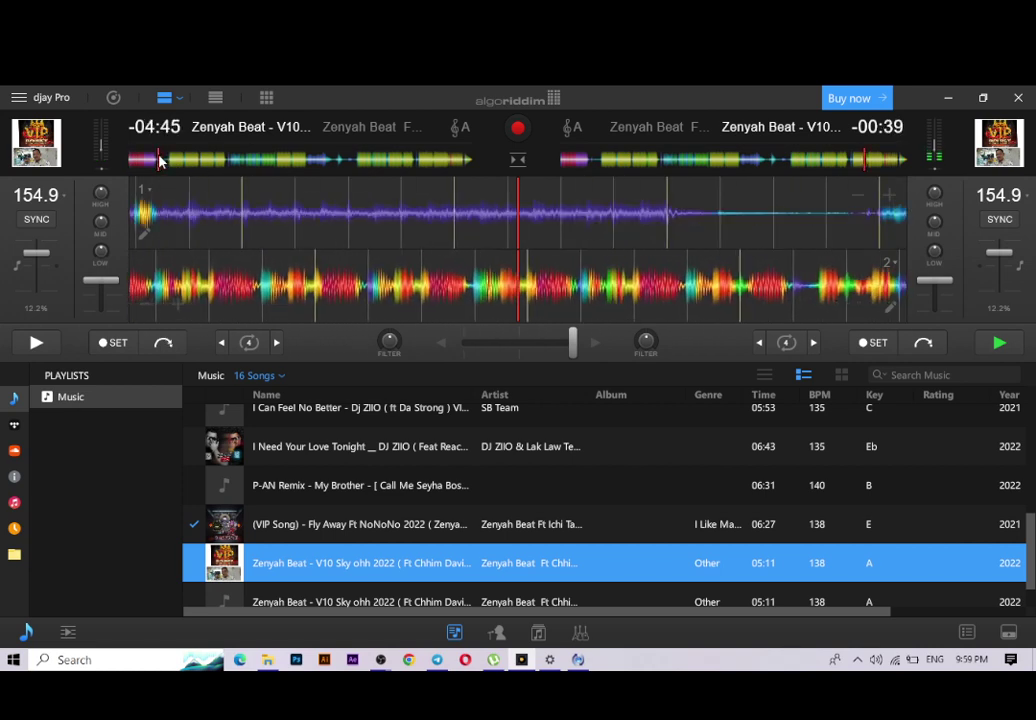
left_click(35, 343)
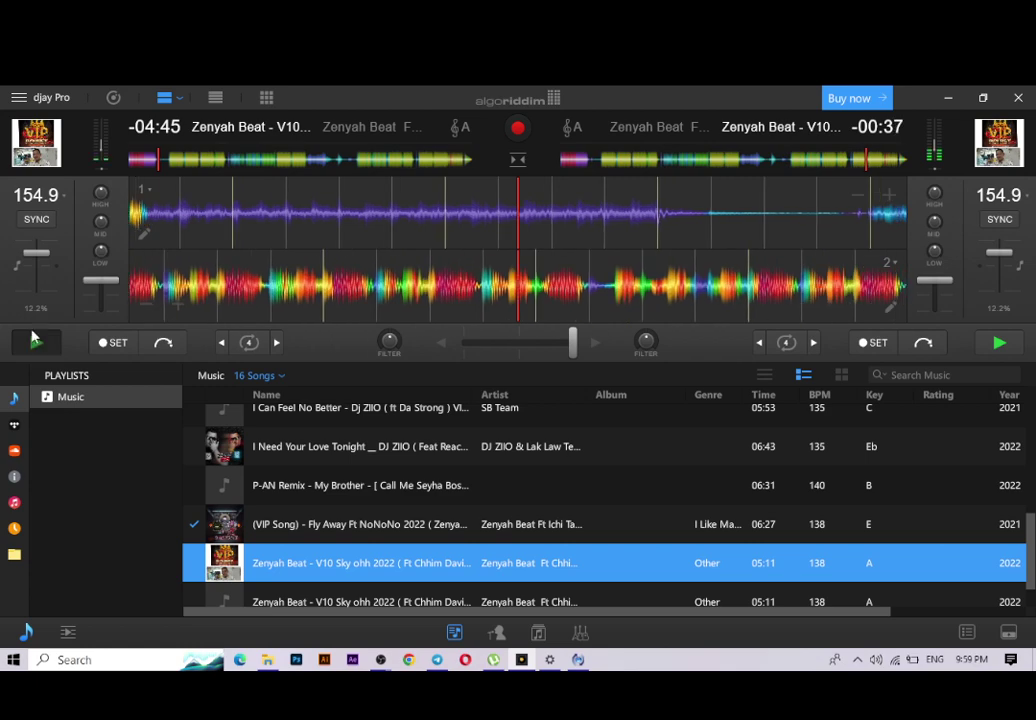
left_click(38, 220)
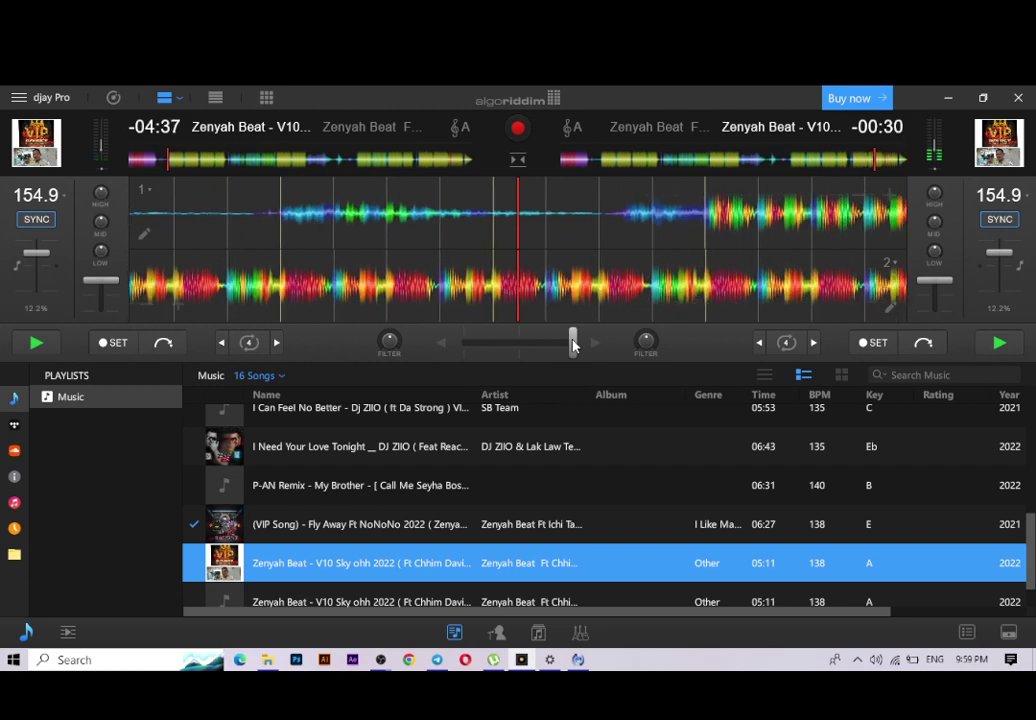
left_click(161, 161)
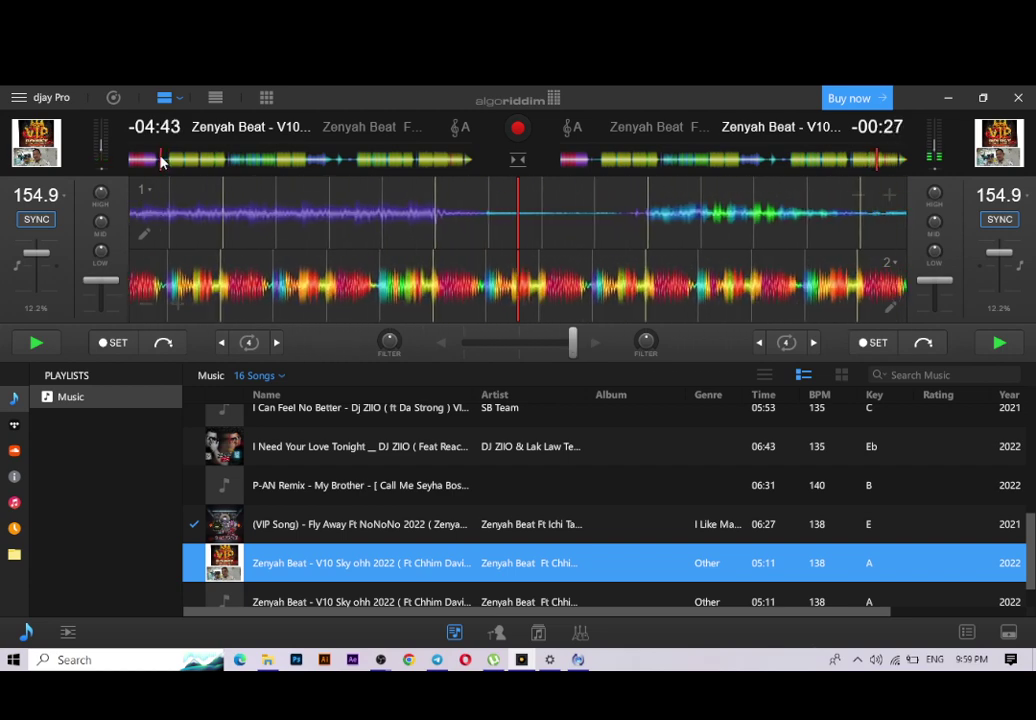
left_click(158, 161)
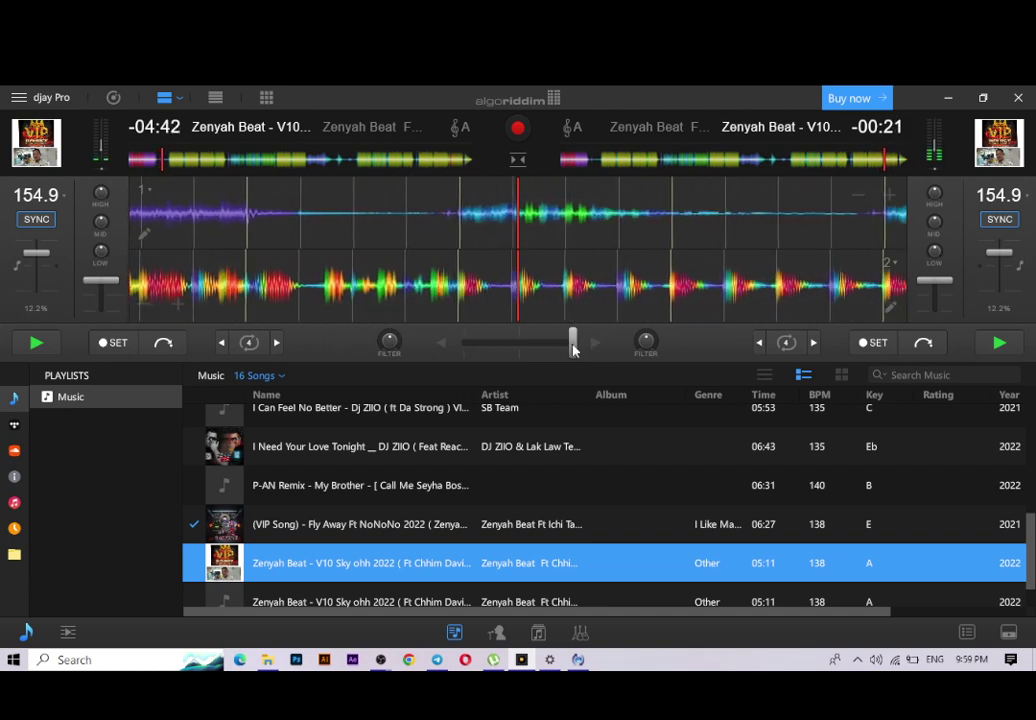
Crossfade gradually from deck 2 all the way over to deck 1
scroll(573, 343, "down", 3)
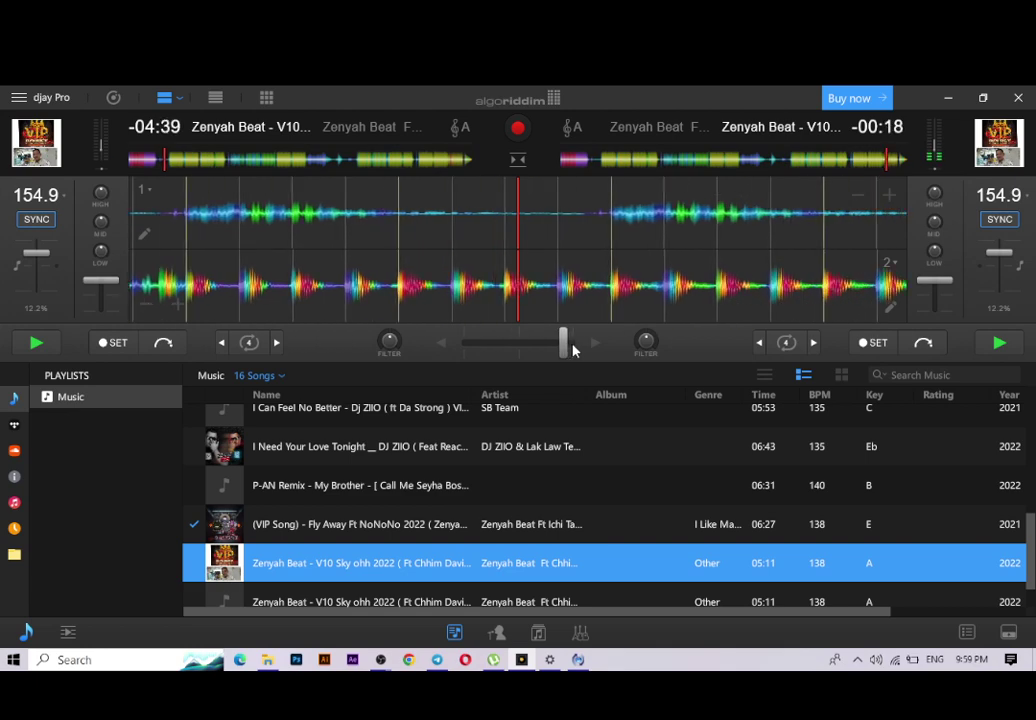
scroll(573, 348, "down", 2)
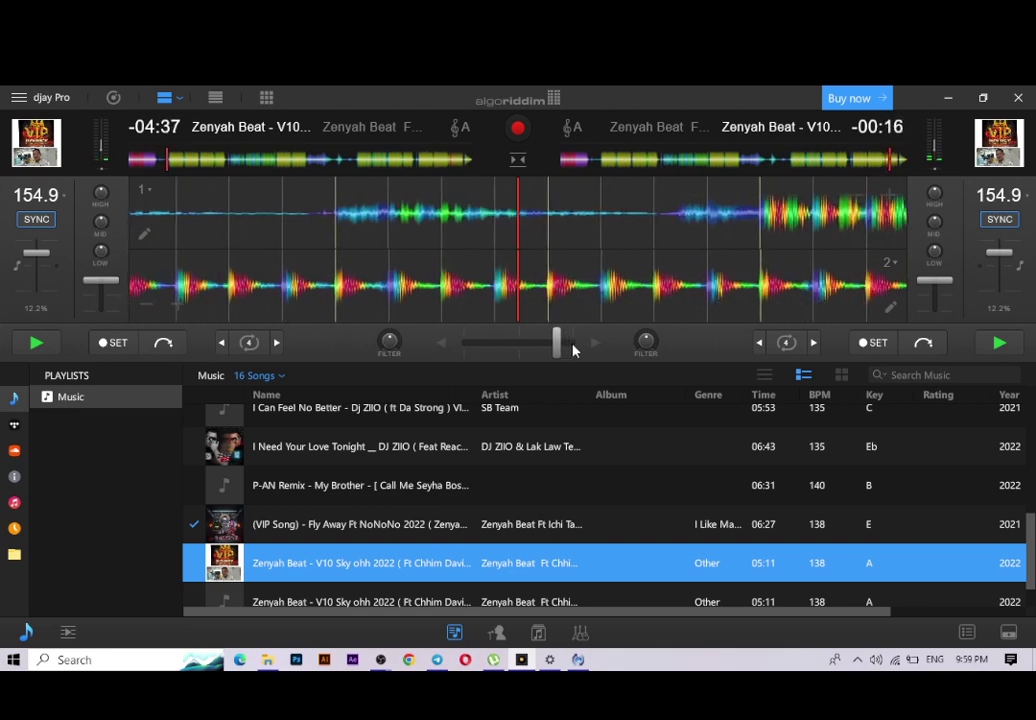
scroll(573, 349, "down", 2)
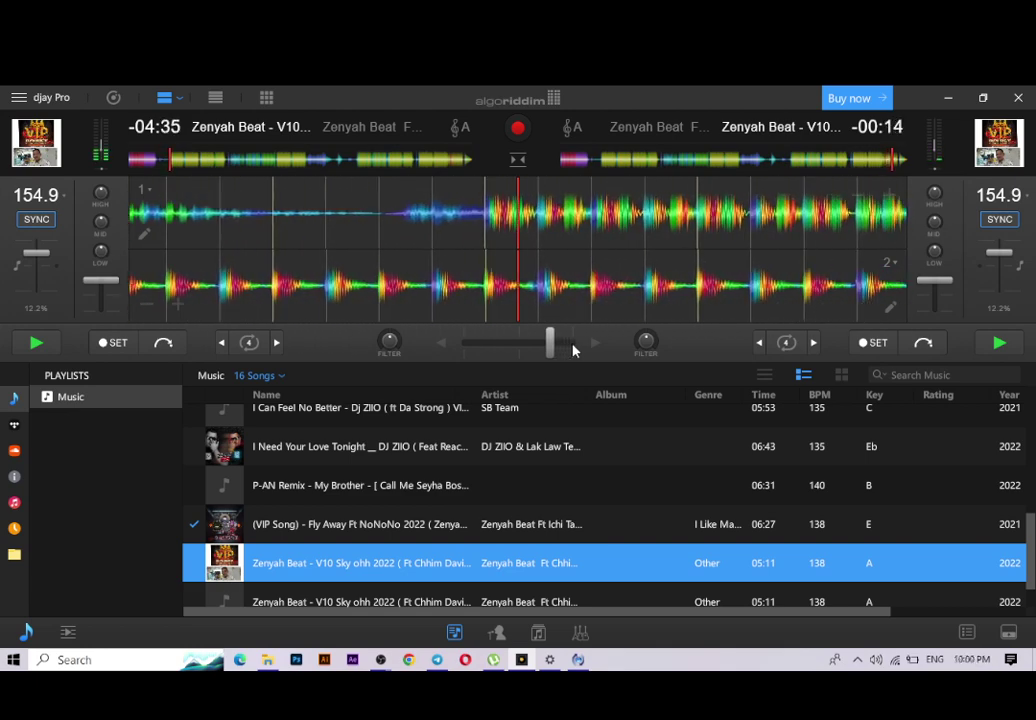
scroll(573, 349, "down", 3)
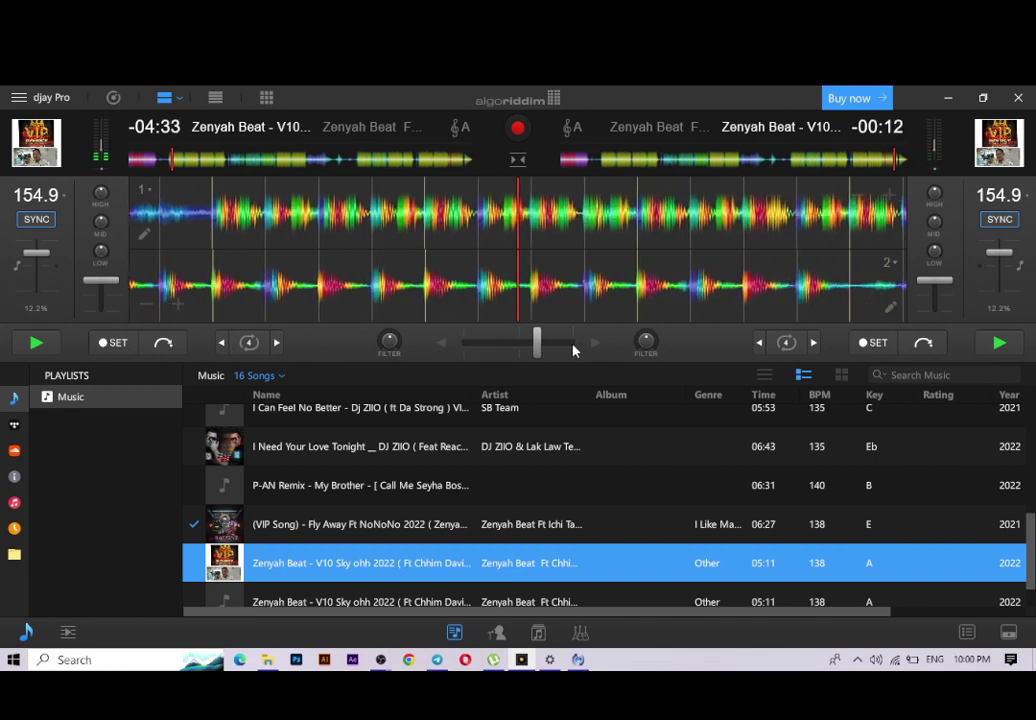
scroll(573, 349, "down", 4)
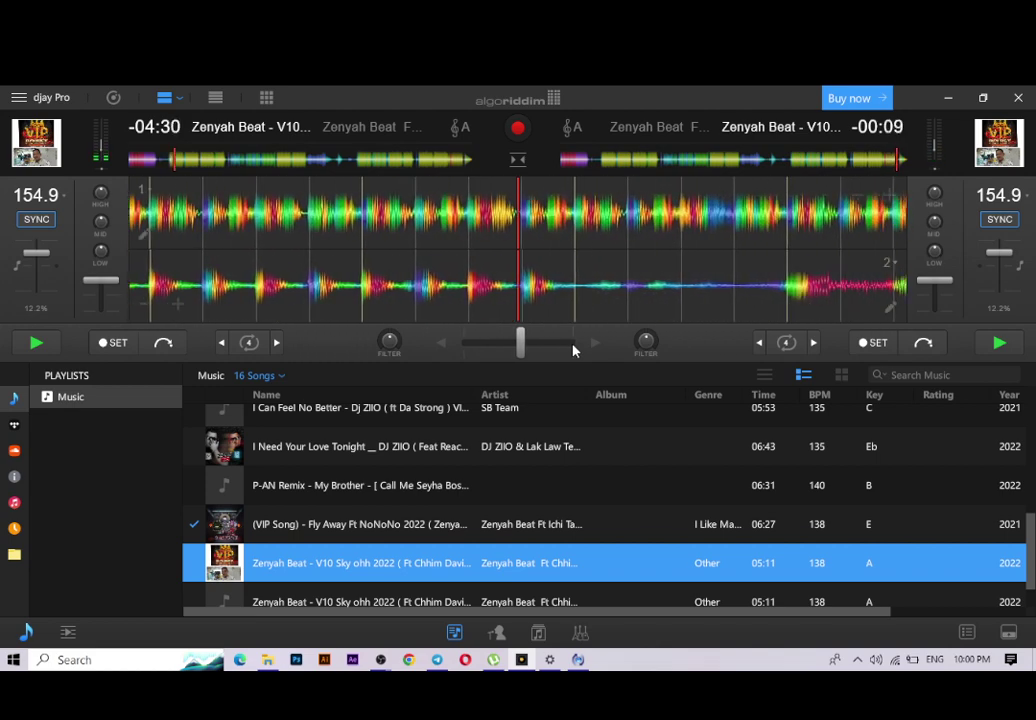
scroll(573, 349, "down", 6)
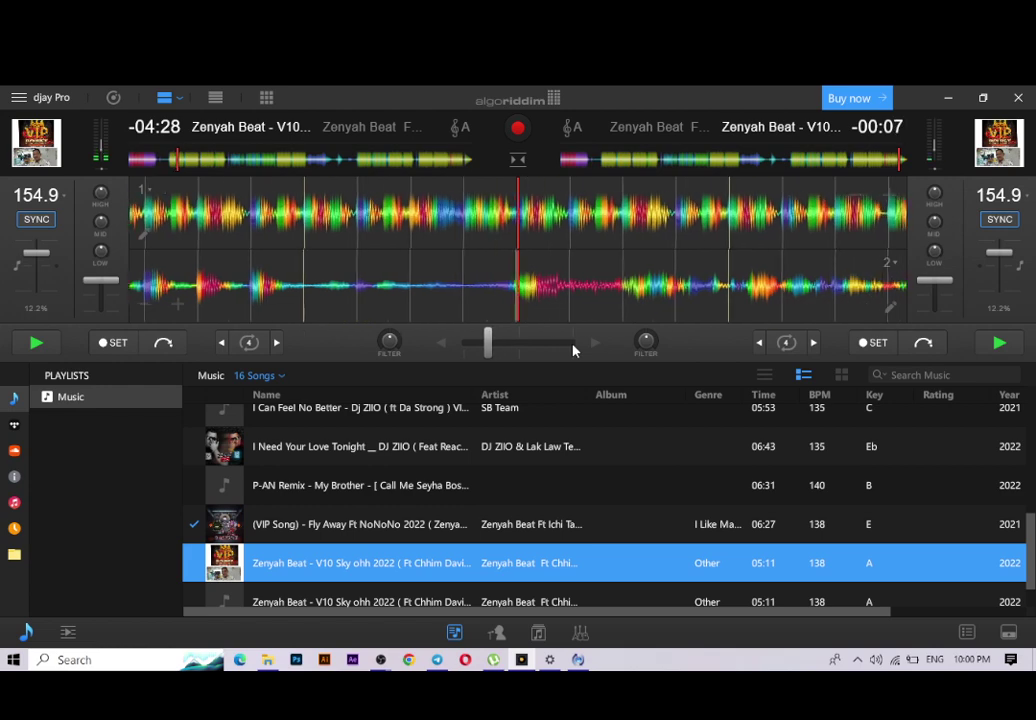
scroll(573, 349, "down", 4)
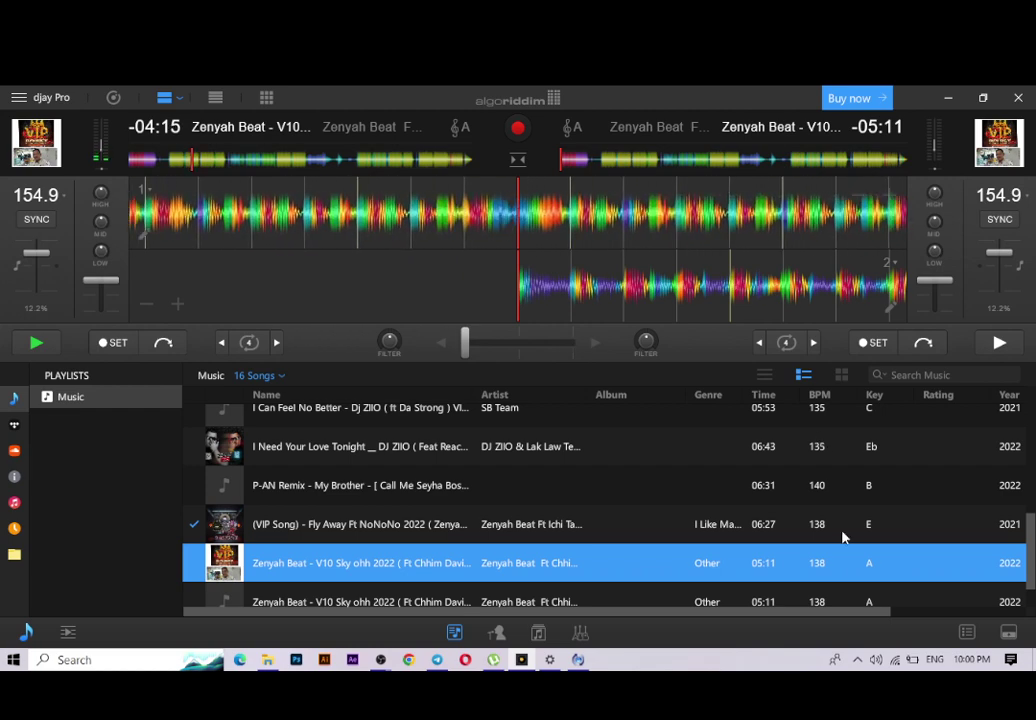
Try the second Zenyah Beat - V10 Sky ohh 2022 entry on deck 2, and replace it with the last (VIP Song) - Fly Away Ft NoNoNo 2022 entry
scroll(617, 527, "down", 1)
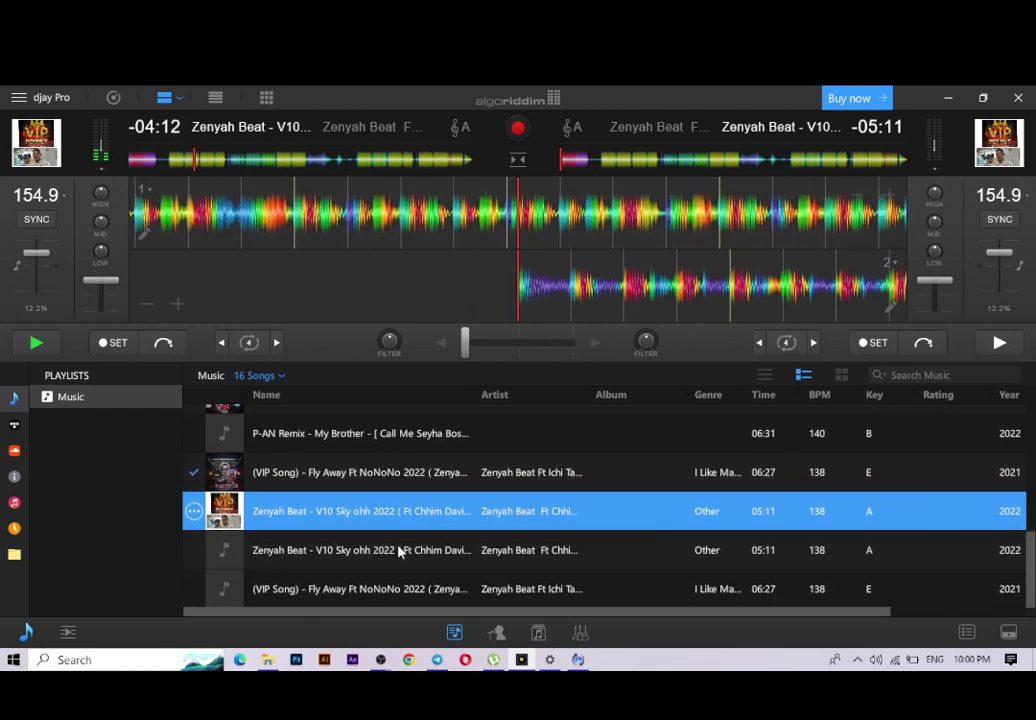
left_click(392, 555)
double_click(392, 555)
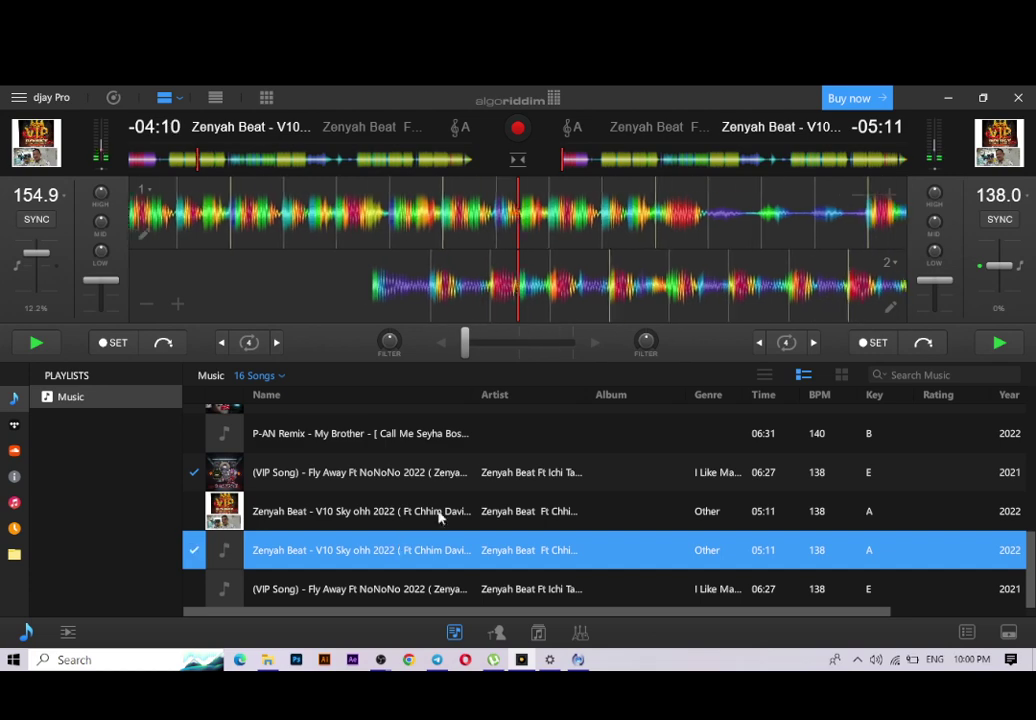
double_click(425, 589)
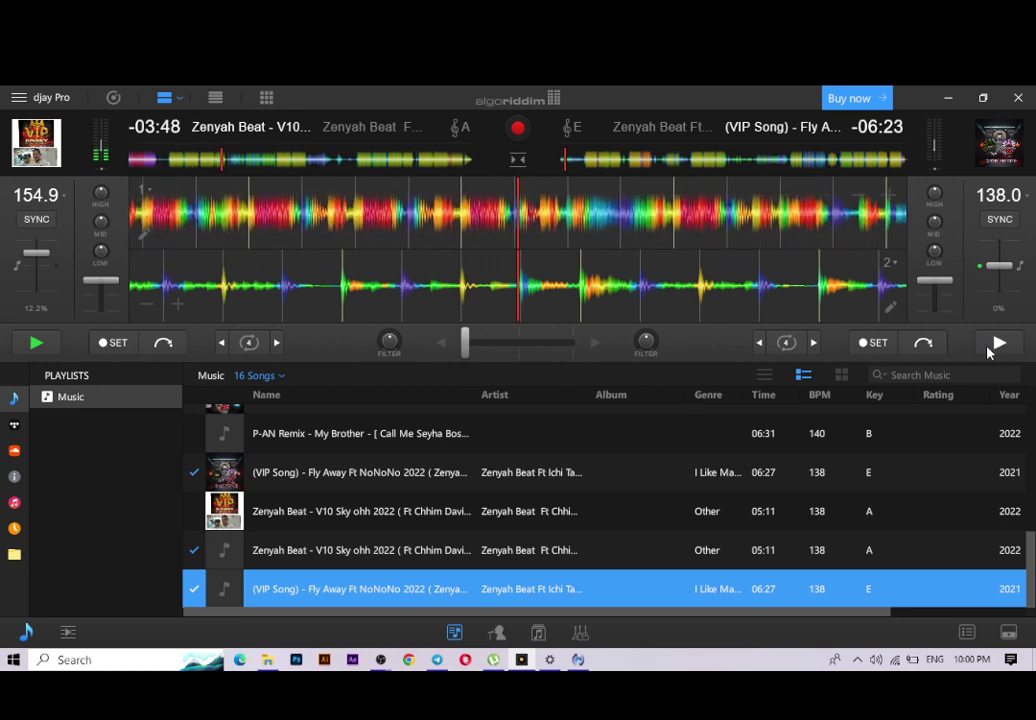
Match deck 2's tempo to 154.9 BPM and cue its Fly Away track at about 4:48 remaining
left_click(1012, 229)
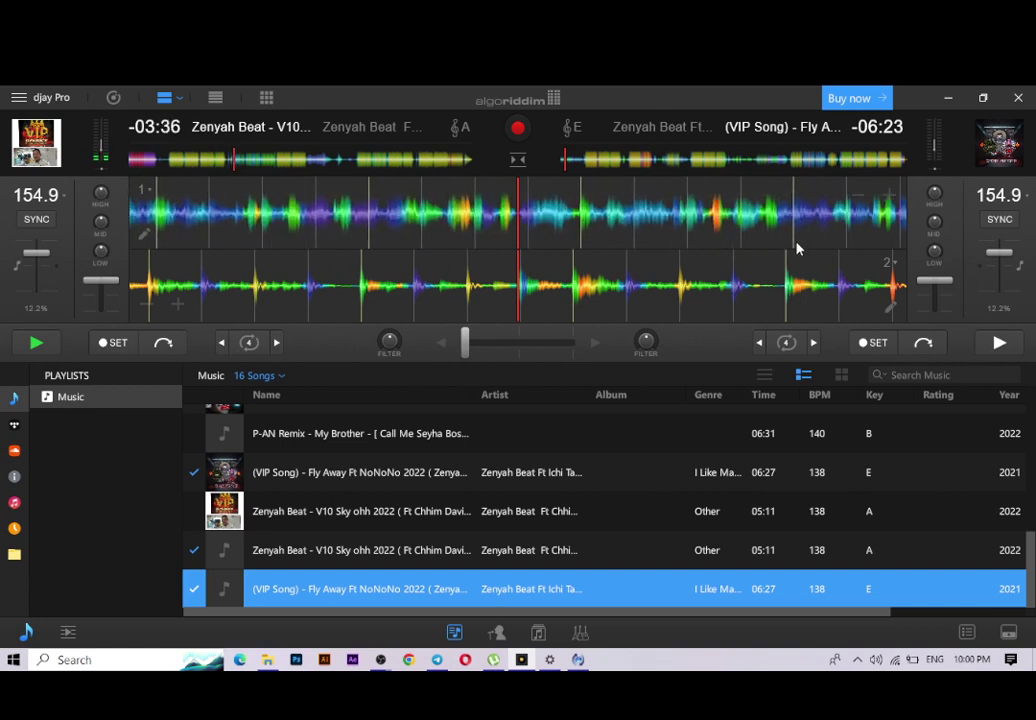
left_click(684, 158)
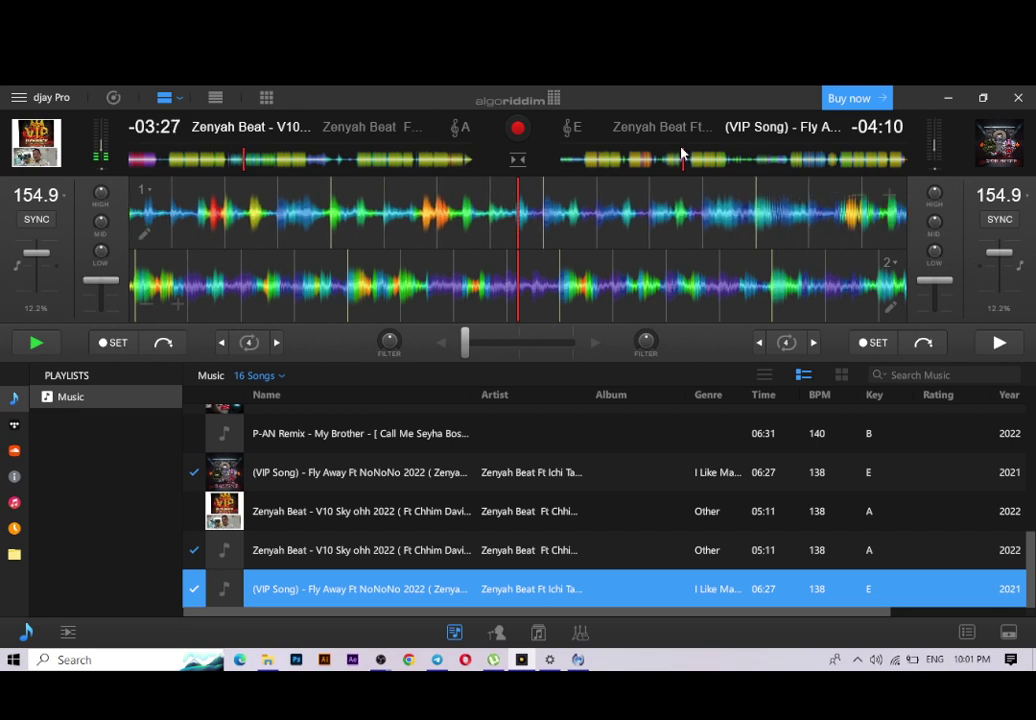
left_click(682, 158)
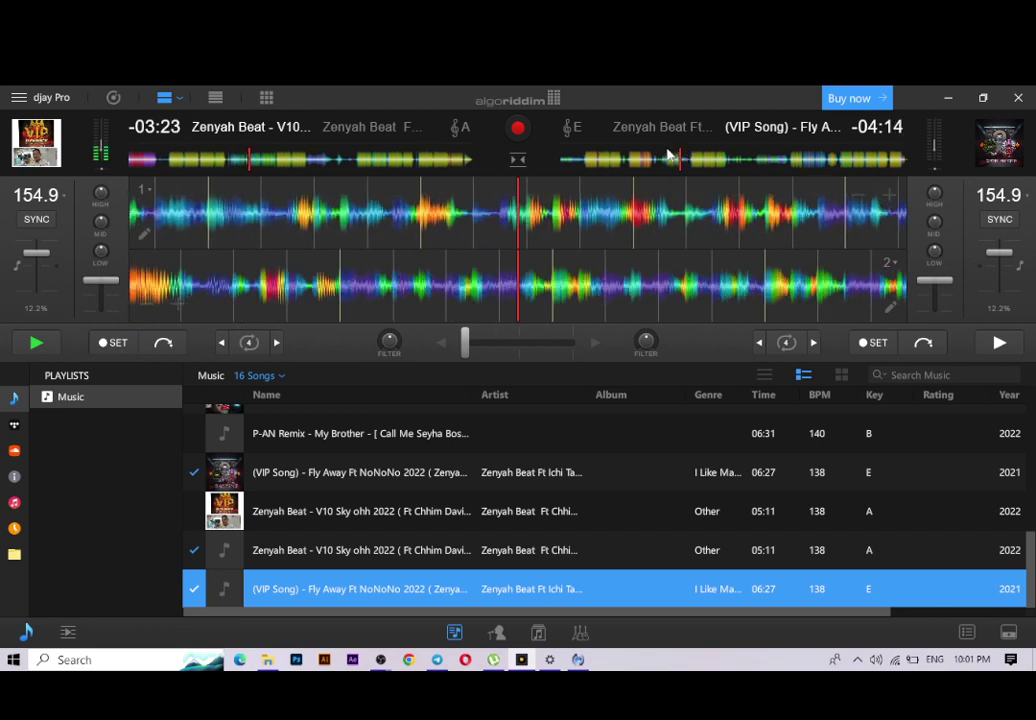
left_click(671, 158)
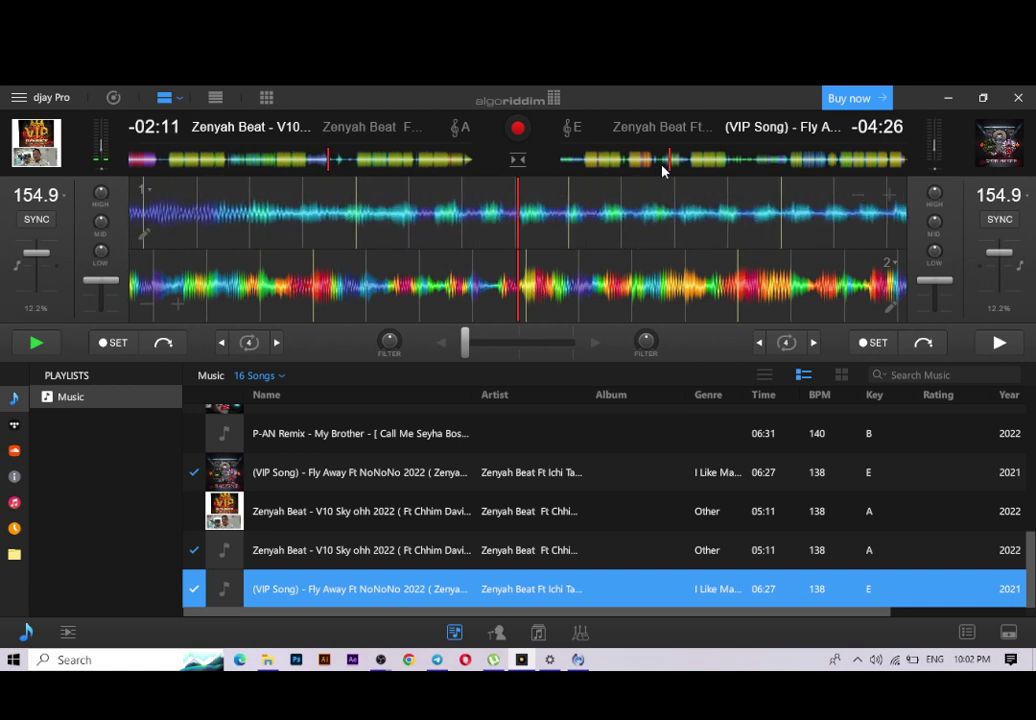
left_click(650, 160)
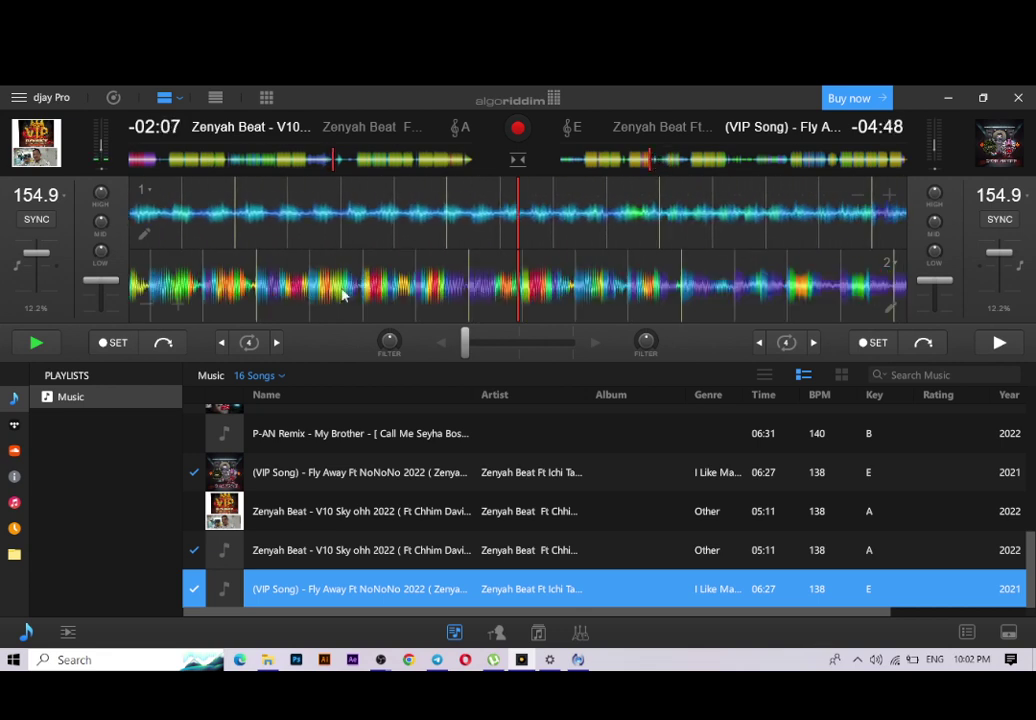
Start deck 2 in sync, jump it ahead to the next break, and crossfade fully to it while briefly dipping its volume
left_click(998, 343)
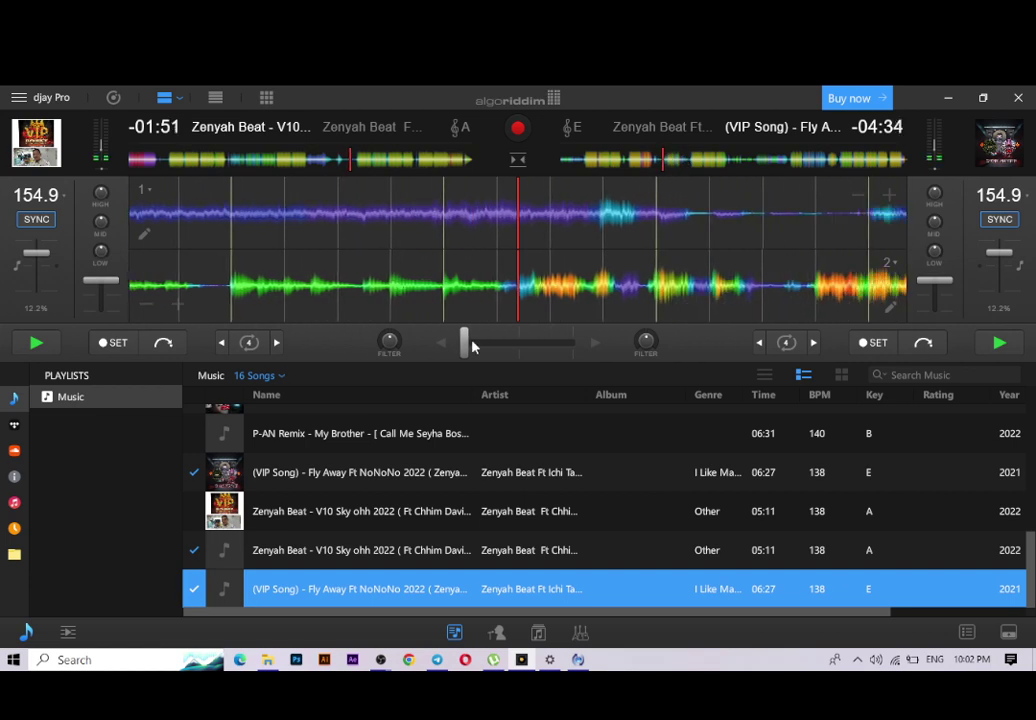
left_click(681, 161)
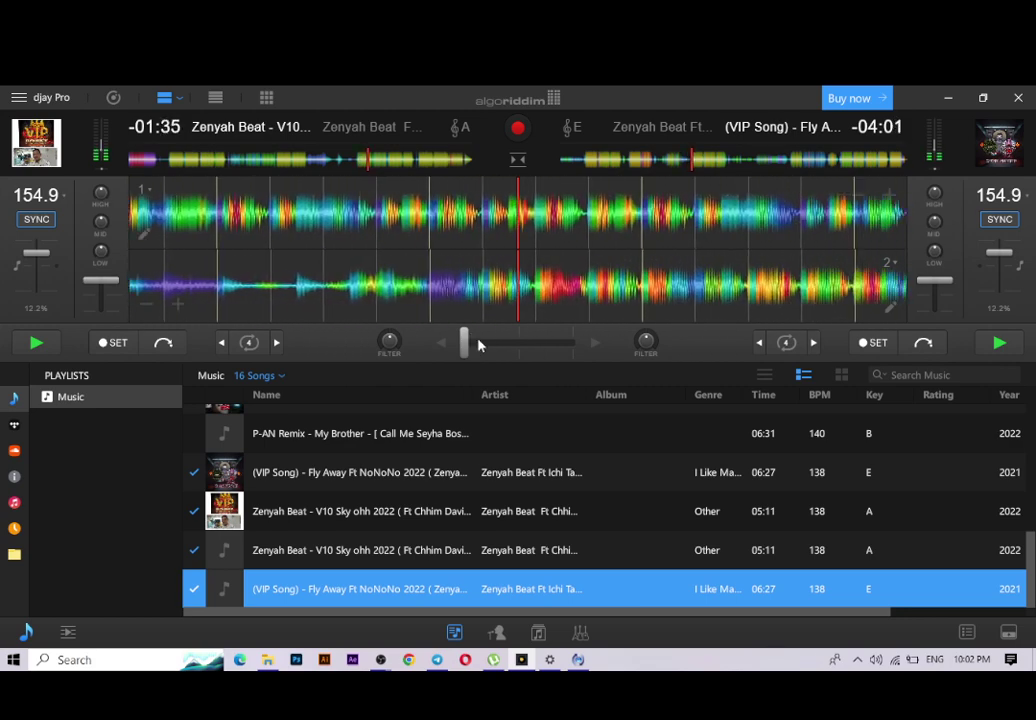
left_click_drag(925, 290, 923, 294)
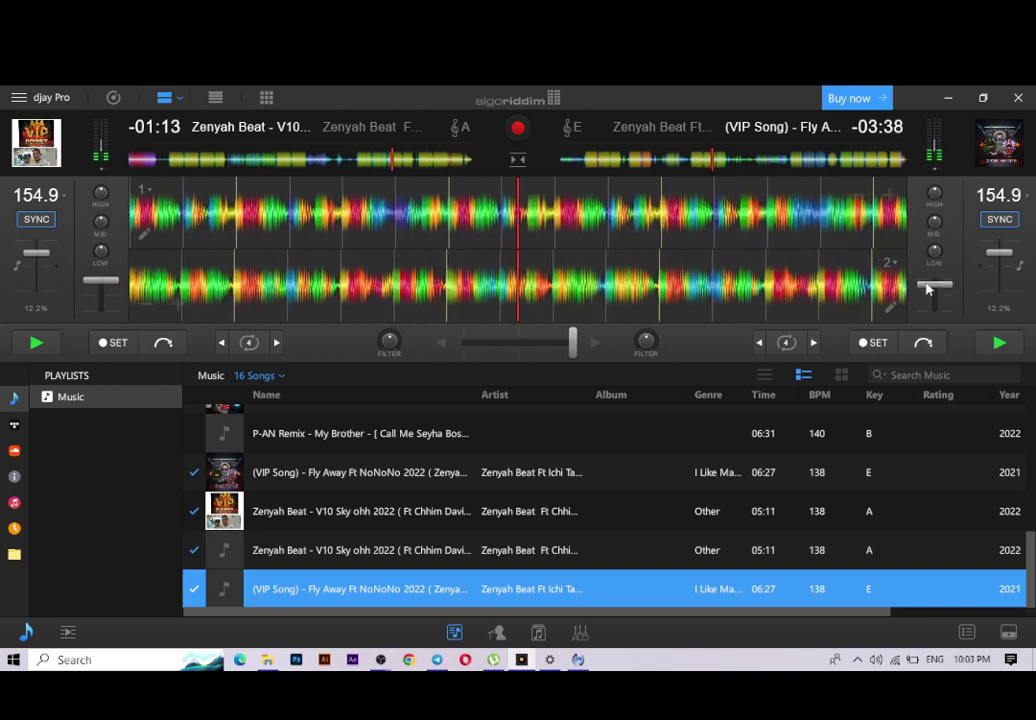
left_click_drag(927, 288, 927, 279)
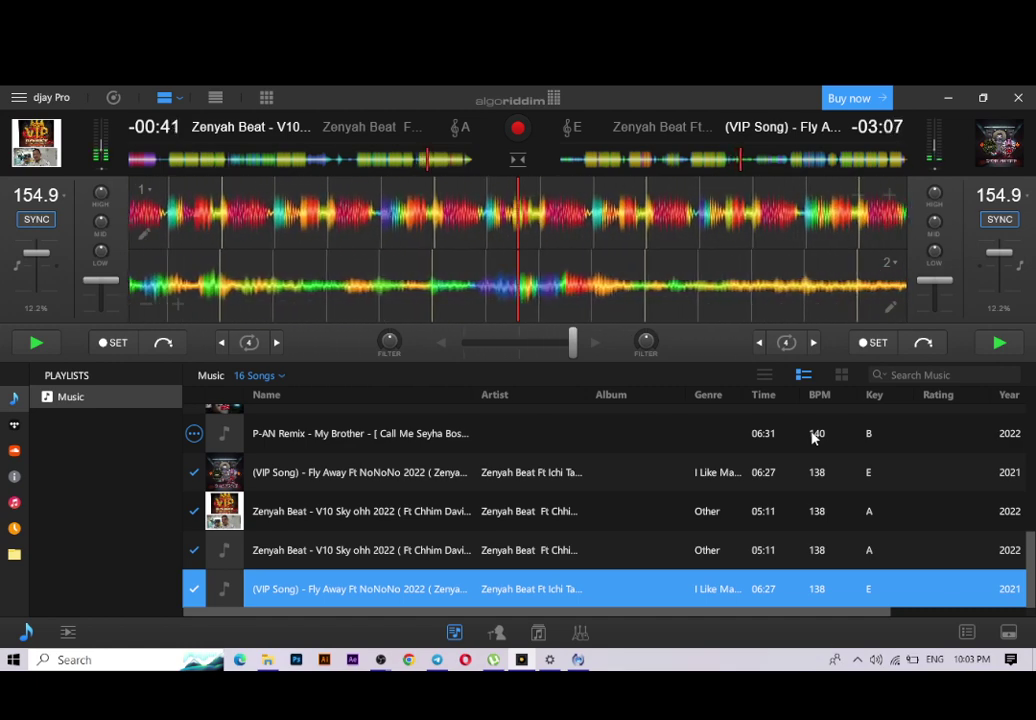
Switch to the turntable deck view and start the V10 Sky ohh track on deck 1 near its beginning, synced with deck 2
left_click(114, 97)
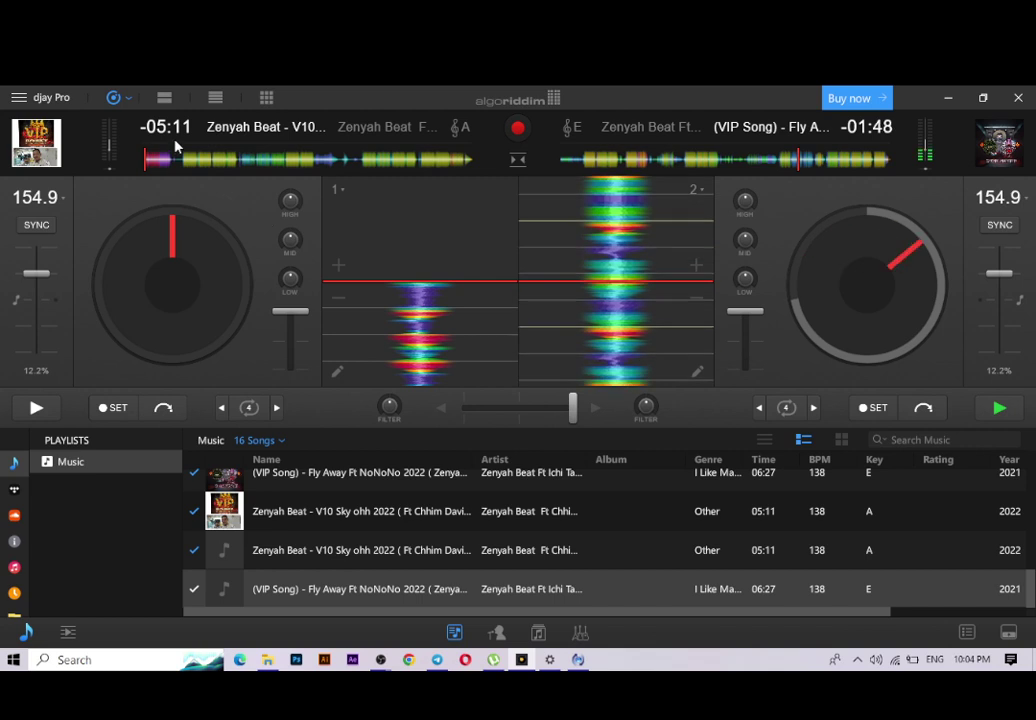
left_click_drag(172, 160, 146, 160)
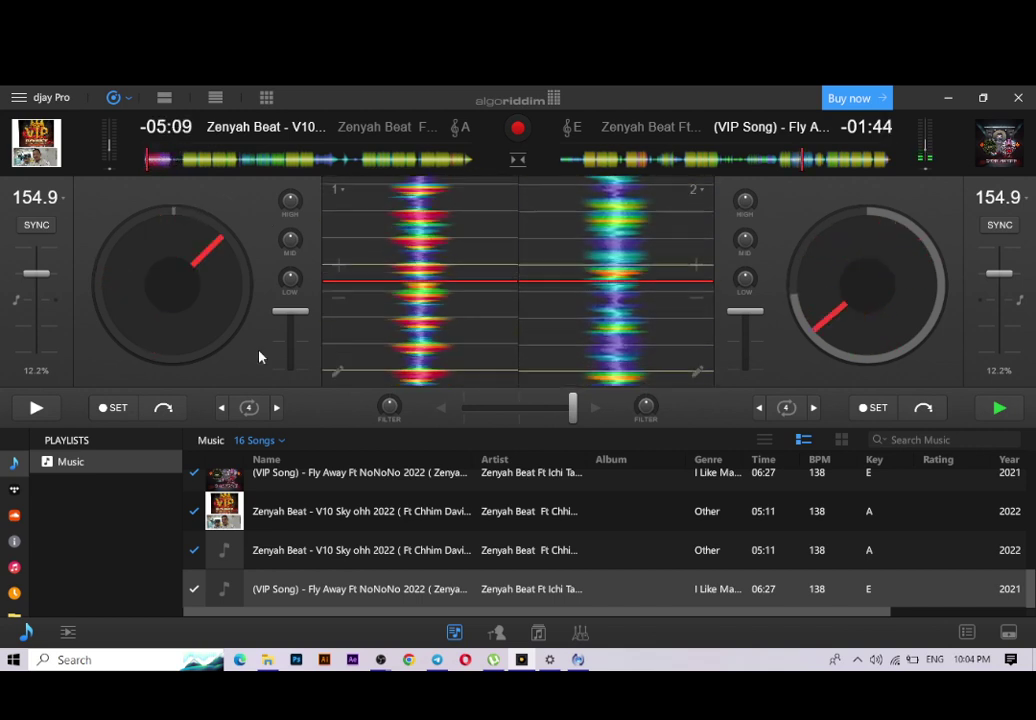
left_click(20, 410)
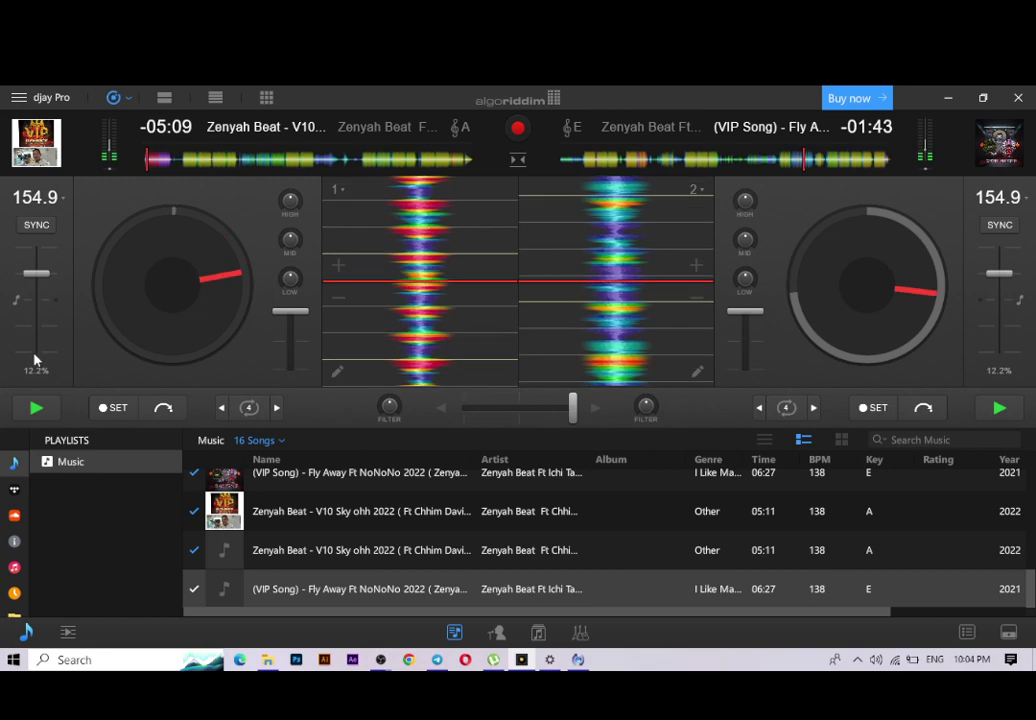
left_click(41, 226)
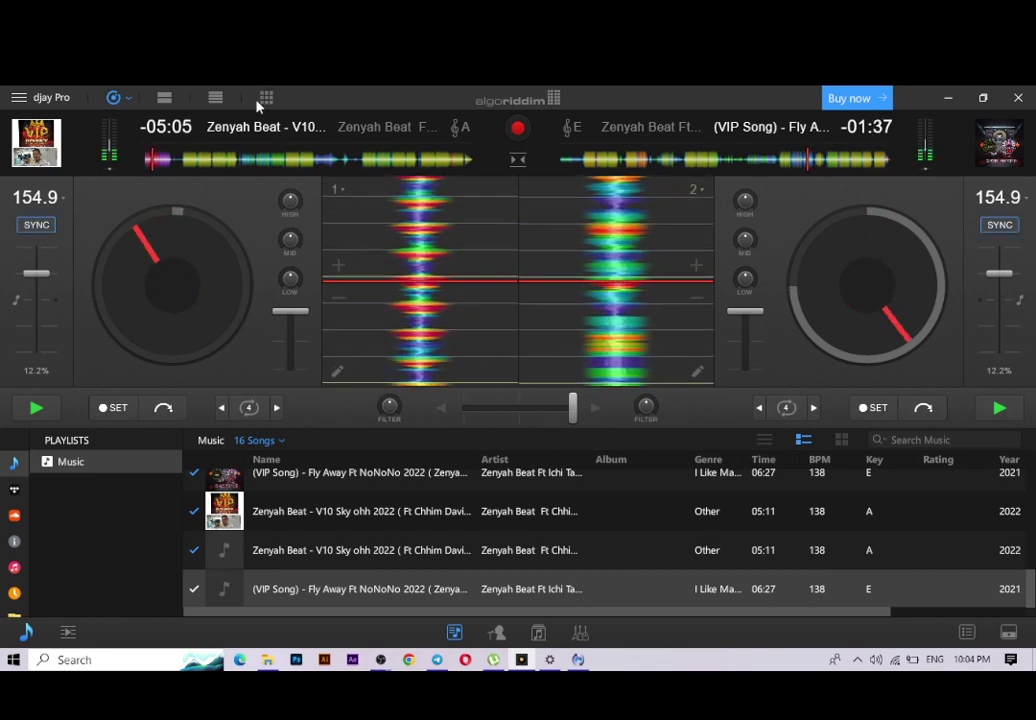
Jump deck 1 to about 4:45 remaining, and try crossfading about halfway toward it before returning fully to deck 2
left_click(173, 160)
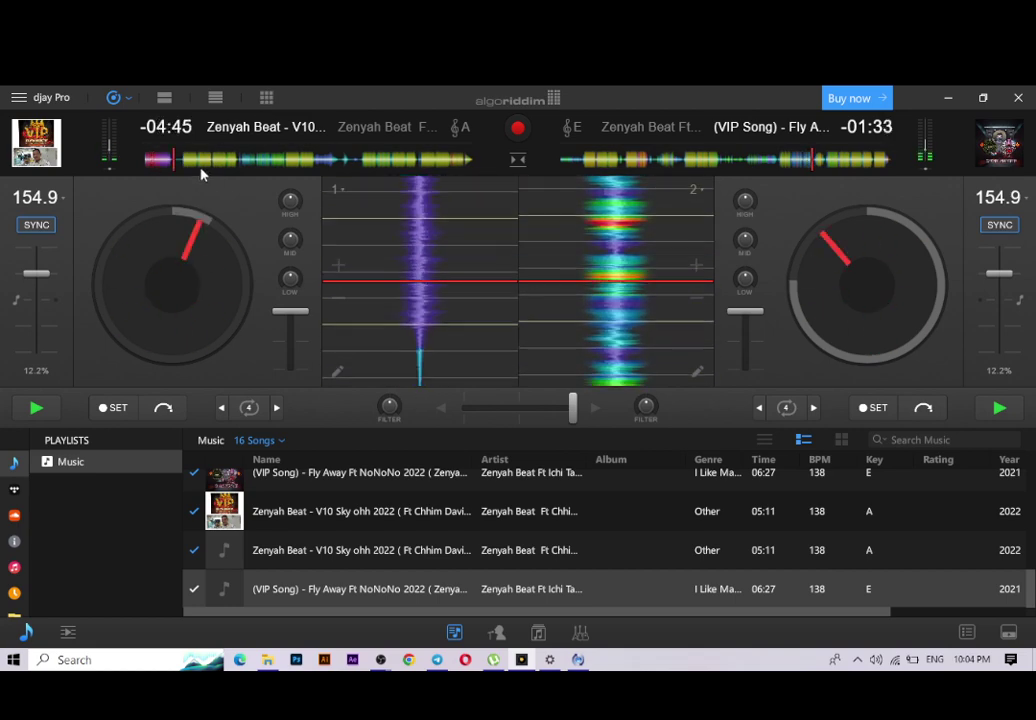
left_click_drag(578, 416, 572, 418)
scroll(572, 418, "down", 8)
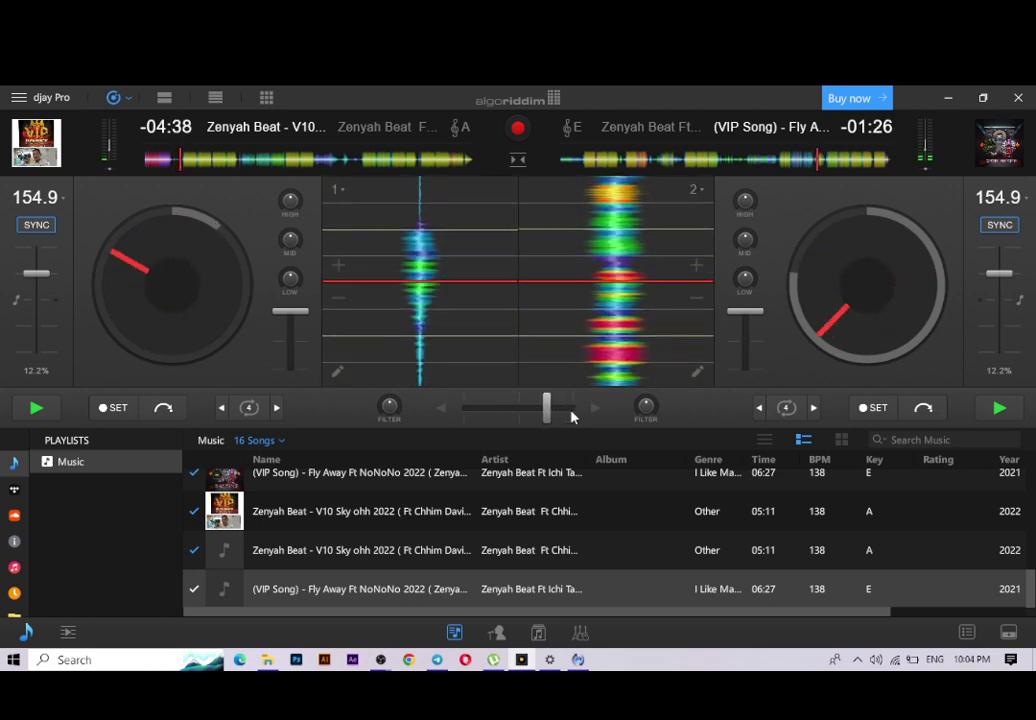
scroll(572, 418, "down", 5)
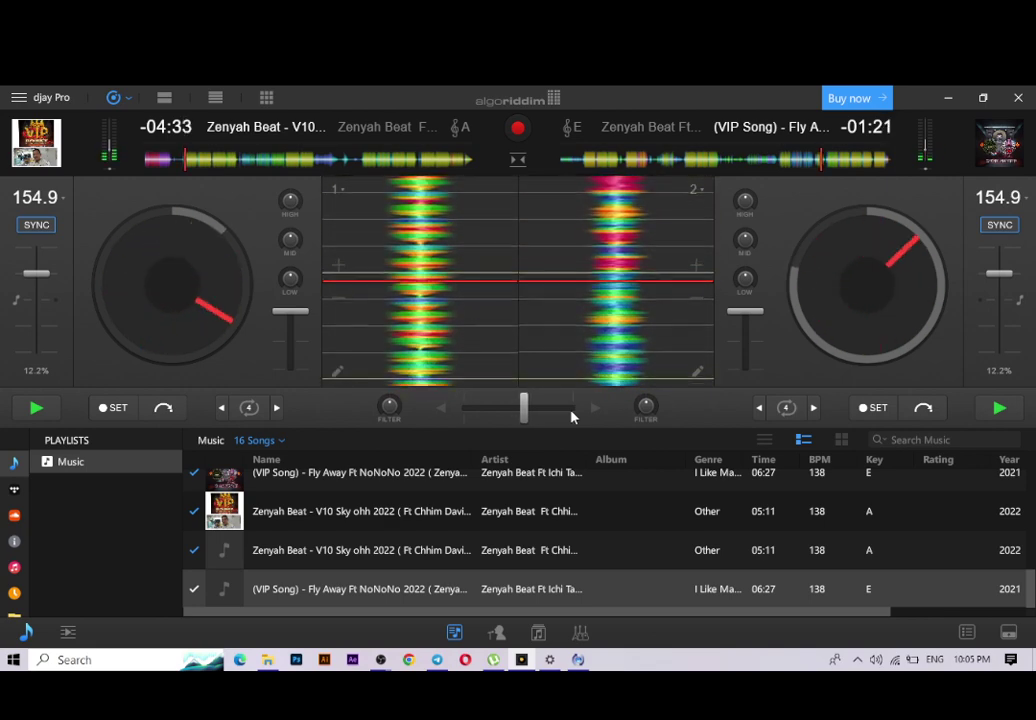
scroll(571, 417, "up", 5)
scroll(571, 417, "up", 15)
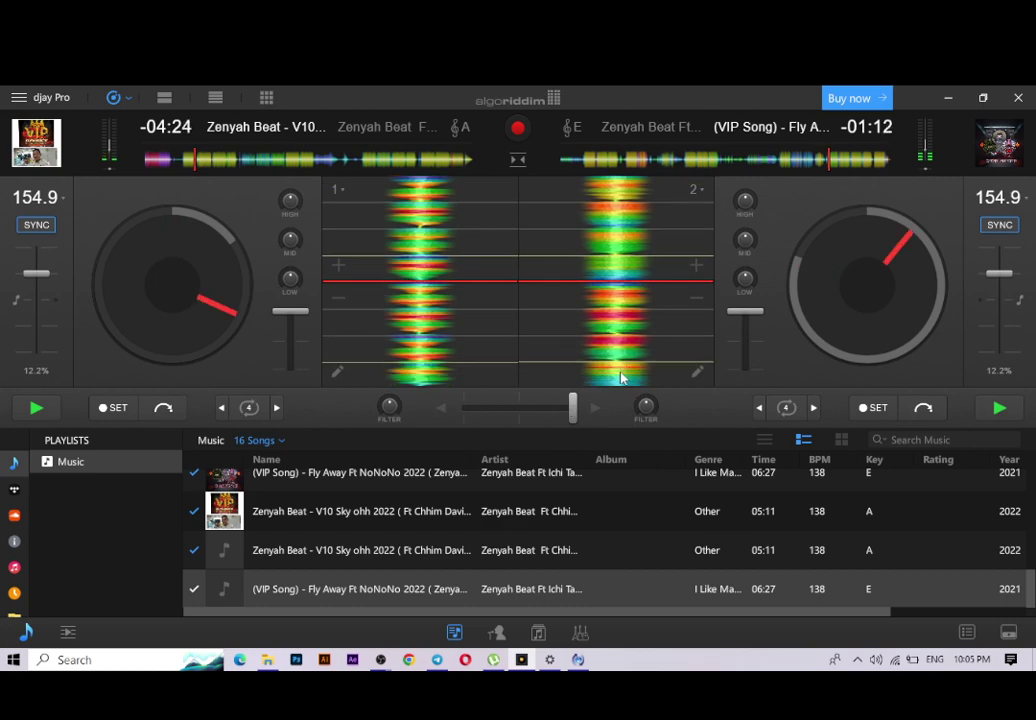
Jump deck 1 back to its first break and pause the track at about 4:39 remaining
left_click(172, 161)
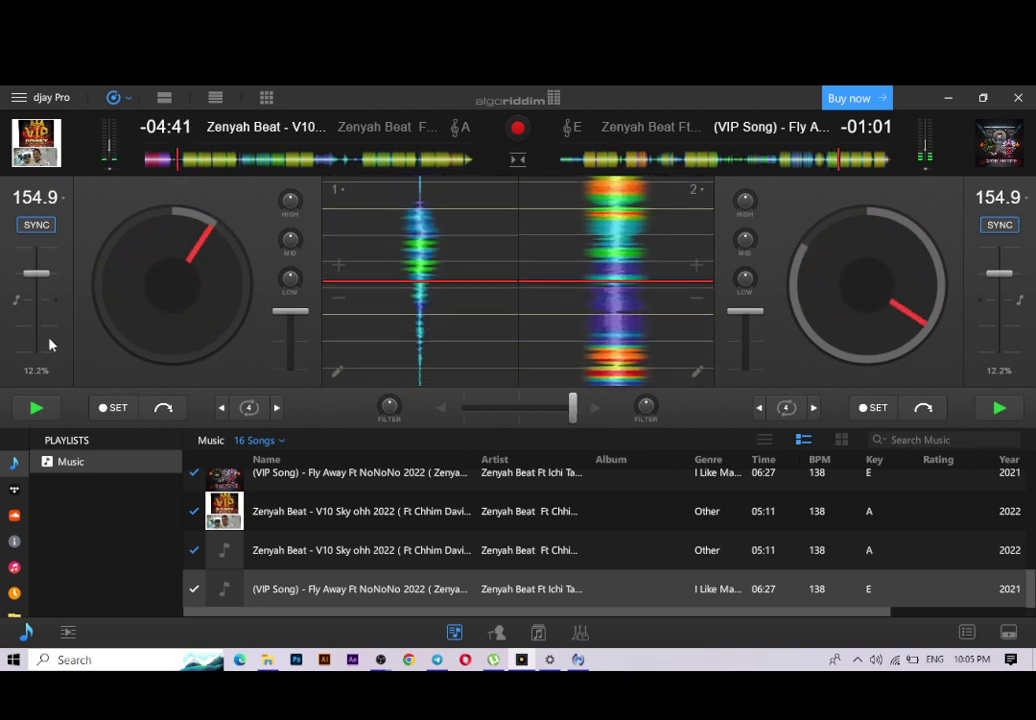
left_click(37, 411)
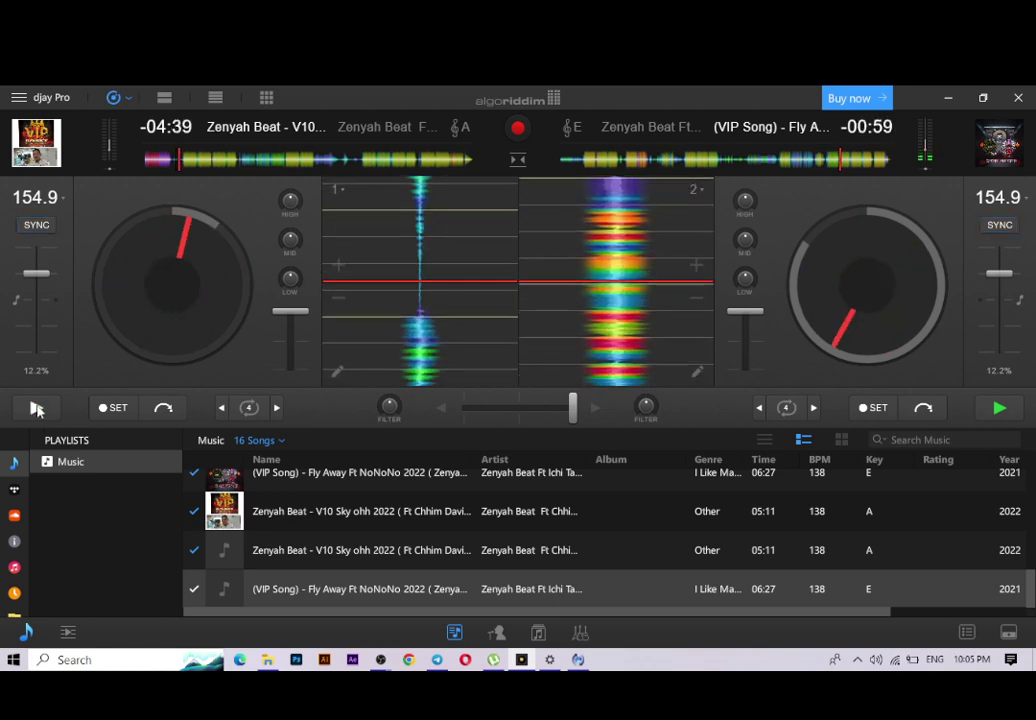